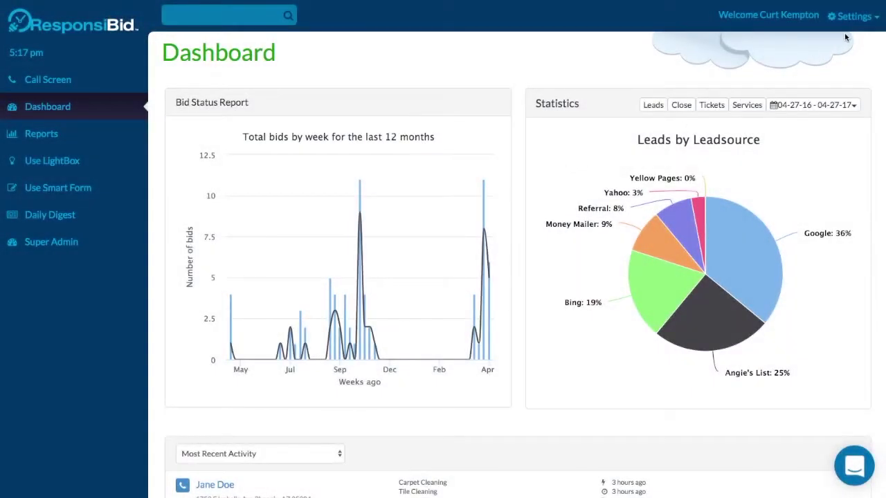
Make Zipcode a required field in the Form Builder's general data collection and save that section.
click(853, 19)
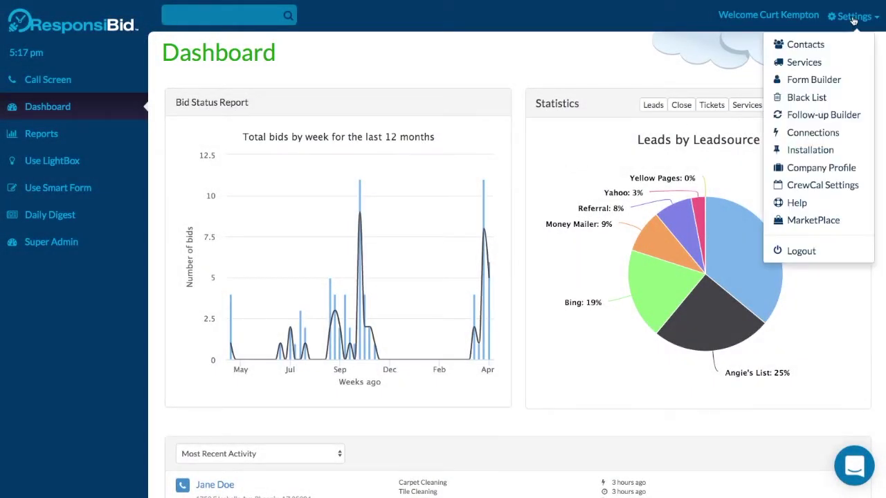
click(814, 80)
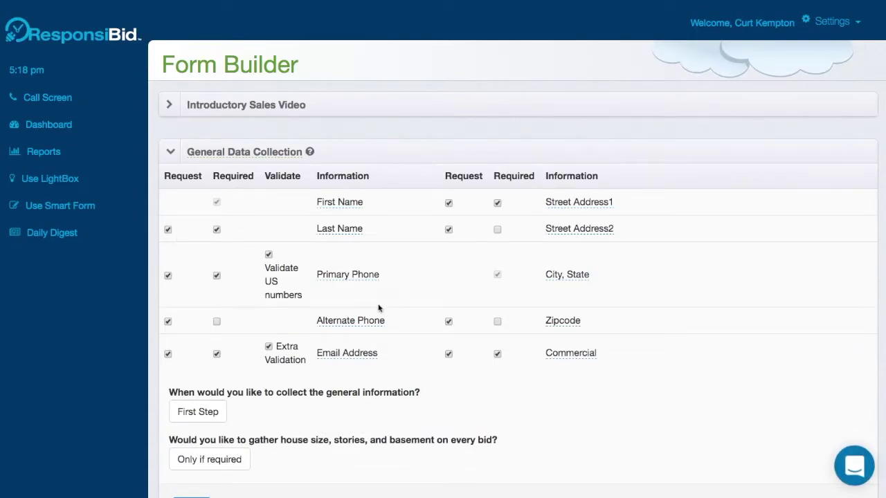
scroll(337, 412, down, 3)
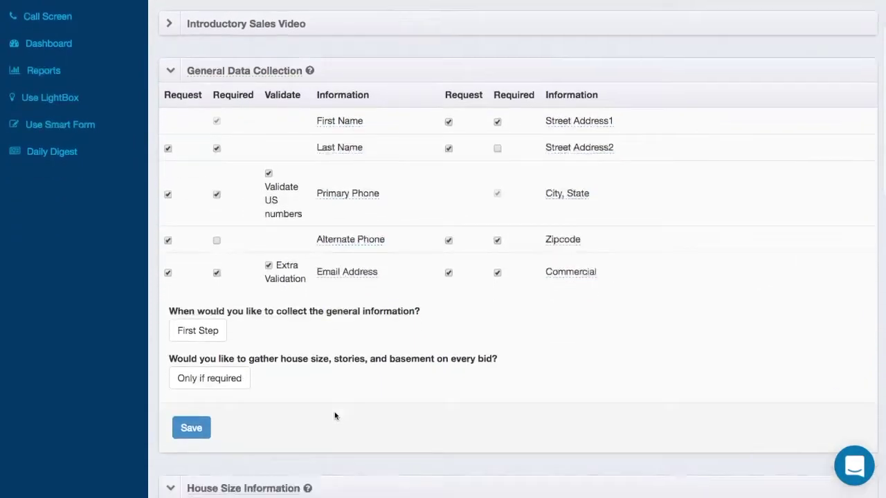
click(190, 420)
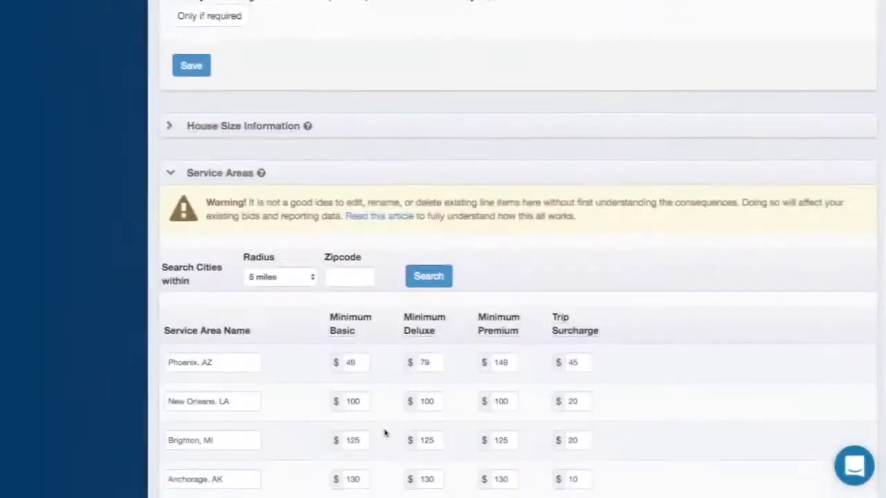
Add a new option to the Service Areas list and enter "Chica" as its service area name.
scroll(386, 433, down, 10)
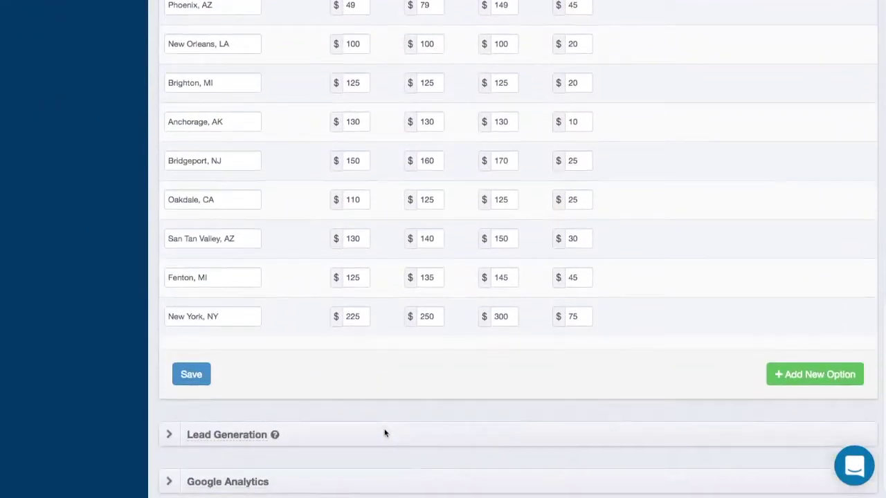
click(812, 372)
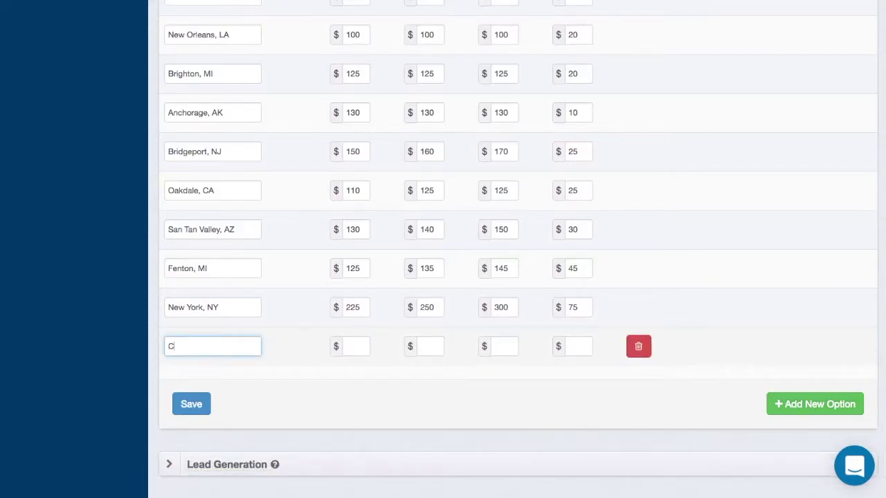
text(Chica)
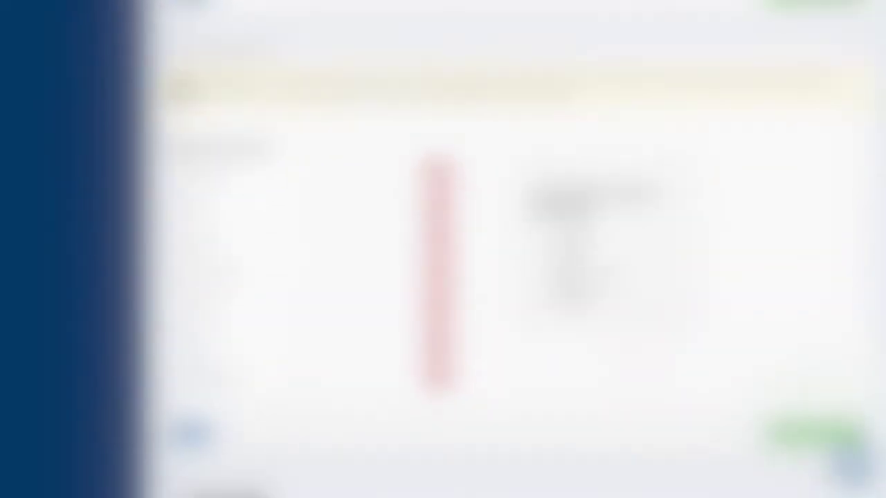
Add "Yelp!" as a new lead source under Lead Generation and save the list.
click(800, 405)
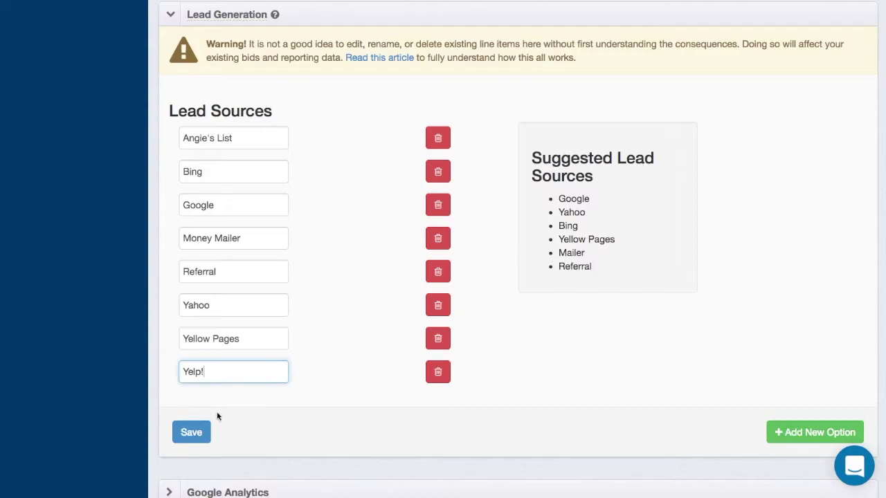
click(194, 432)
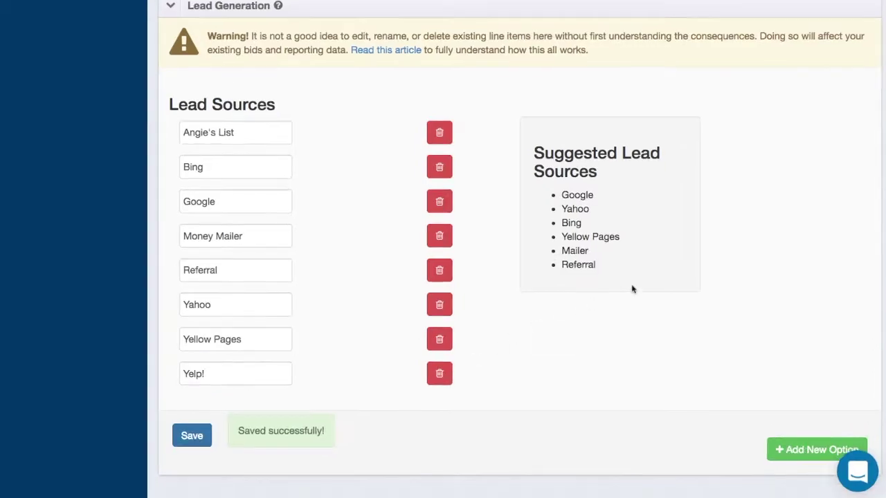
Go to the services settings and activate the inactive "Janitorial: Regular Service" module.
scroll(810, 117, up, 4)
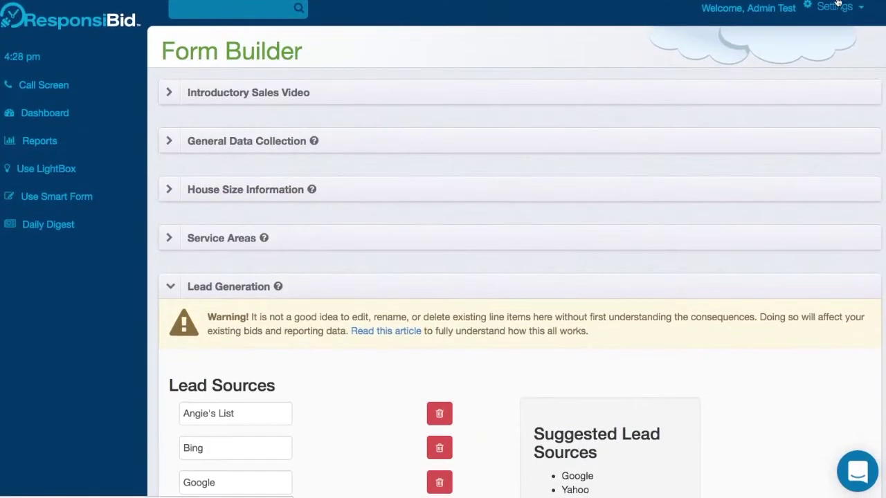
click(837, 8)
click(814, 54)
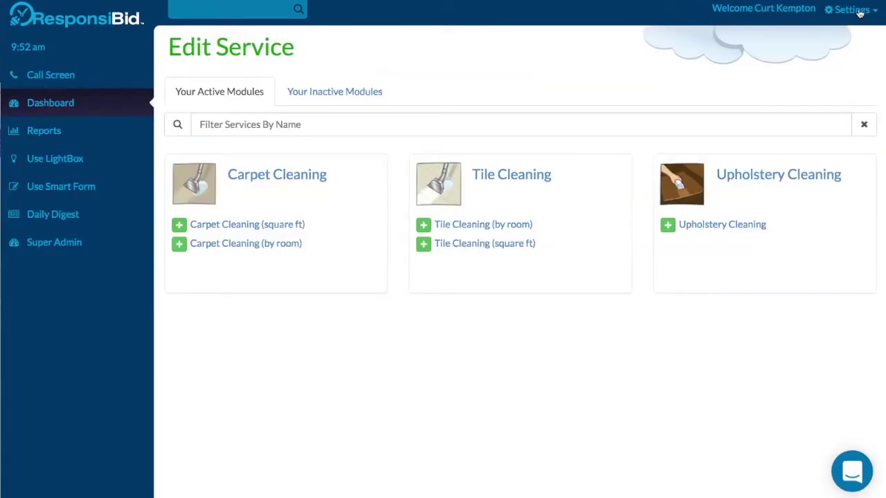
click(356, 95)
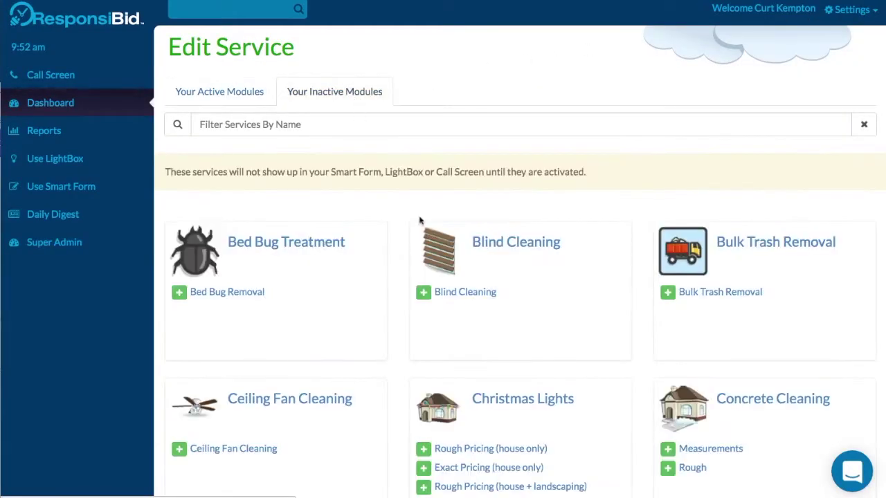
scroll(511, 323, down, 6)
scroll(512, 433, down, 1)
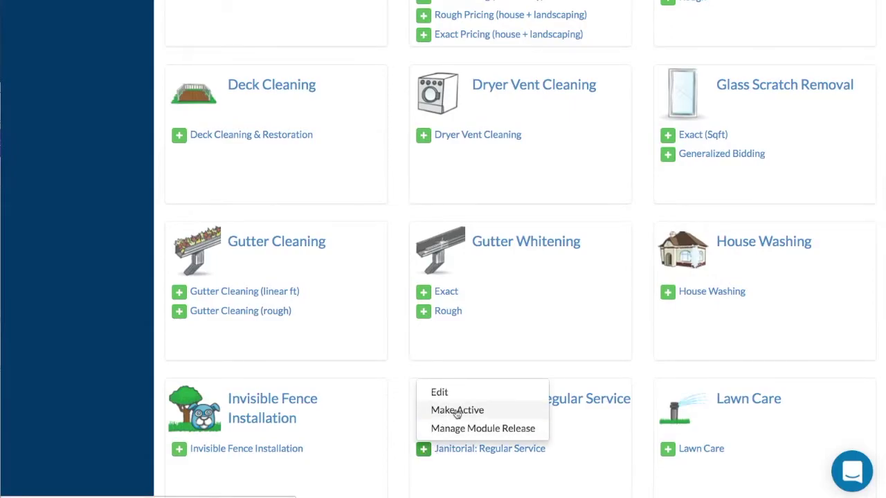
click(456, 410)
Return to the active modules and open "Janitorial: Regular Service" for editing.
scroll(456, 414, up, 7)
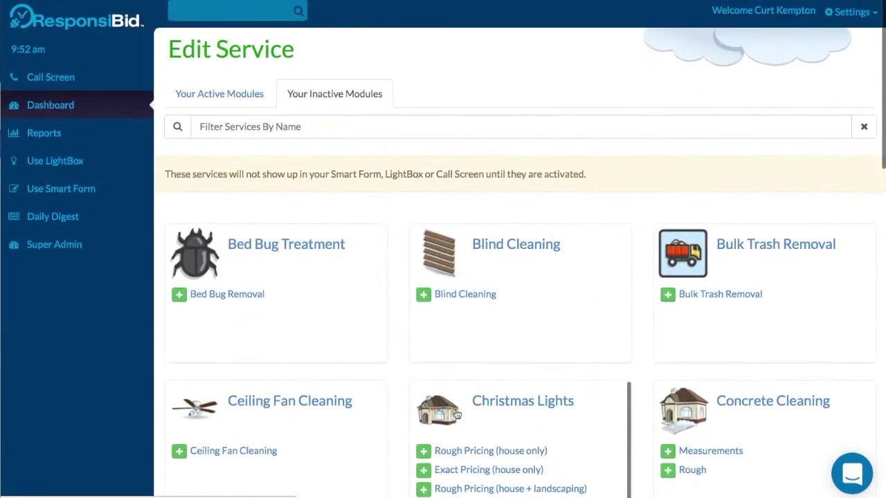
click(216, 89)
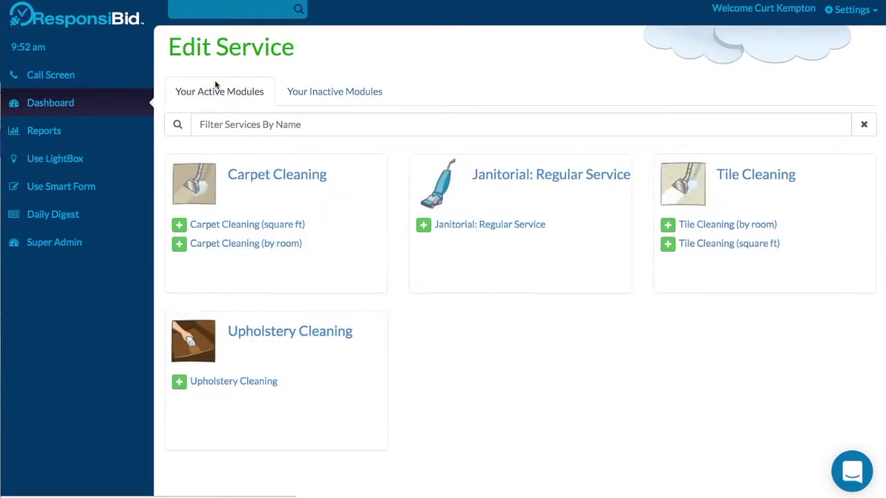
click(478, 226)
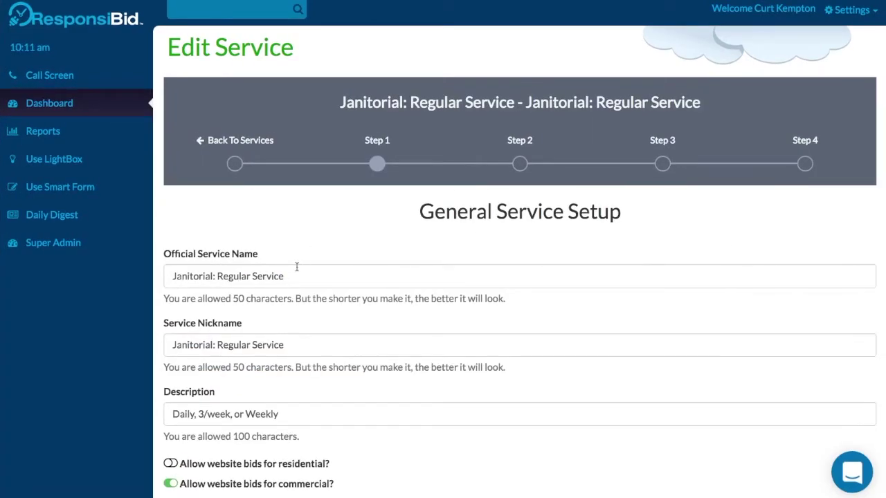
Move the "Dust mop & mop hard floors" line to the top of the package items and edit the "Bathrooms cleaned & re-stocked" line.
scroll(297, 267, down, 2)
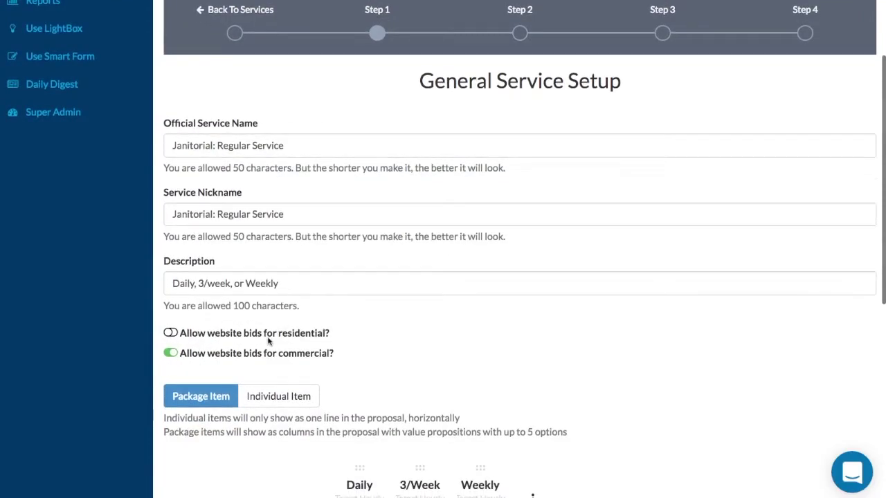
scroll(286, 360, down, 4)
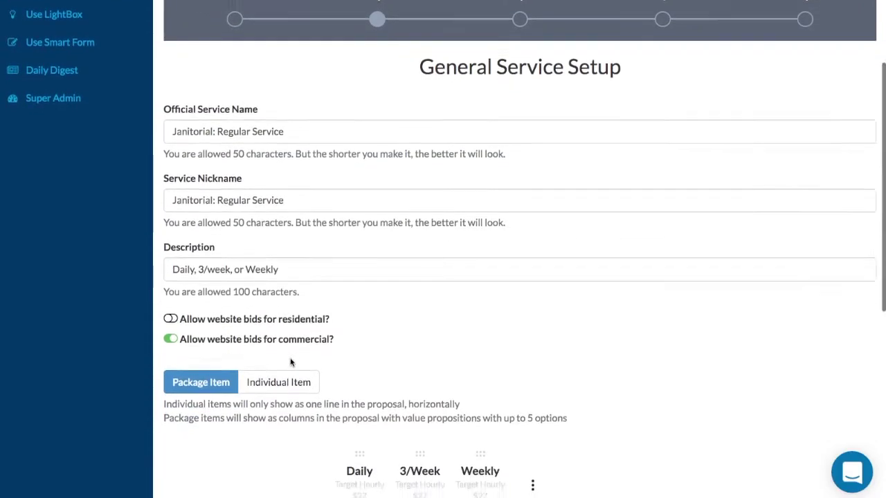
drag(168, 270, 177, 235)
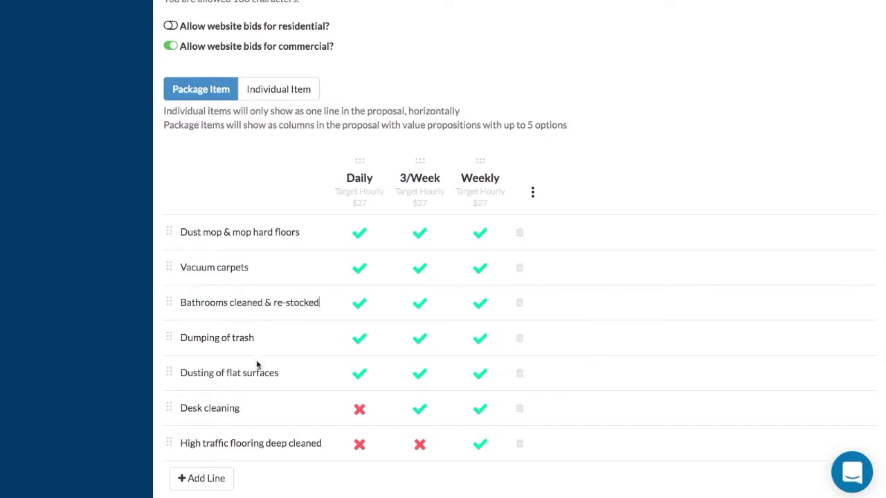
scroll(257, 364, down, 2)
click(235, 440)
scroll(233, 445, down, 2)
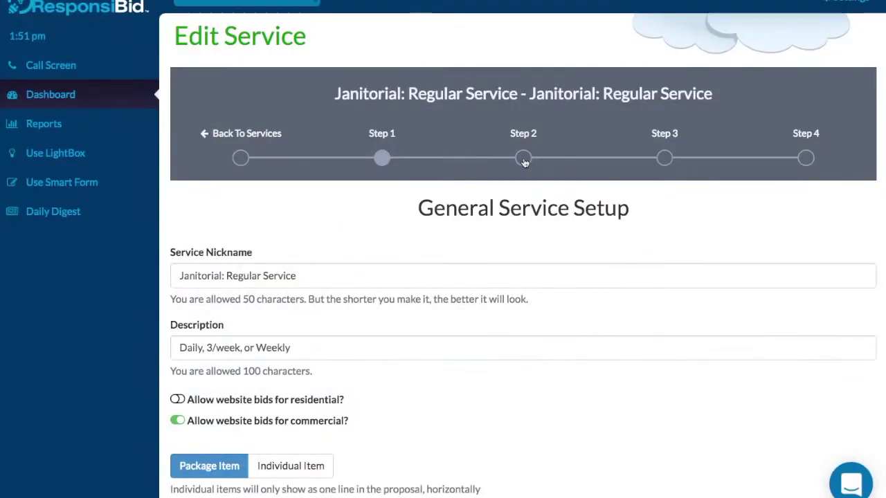
Open Step 2 of the janitorial service and examine the base price and fine-tune questions to collect.
click(524, 160)
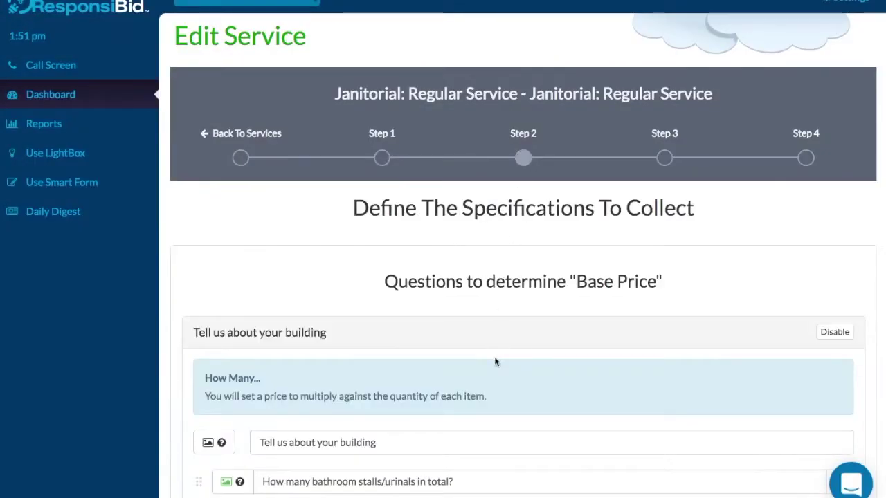
scroll(492, 431, down, 6)
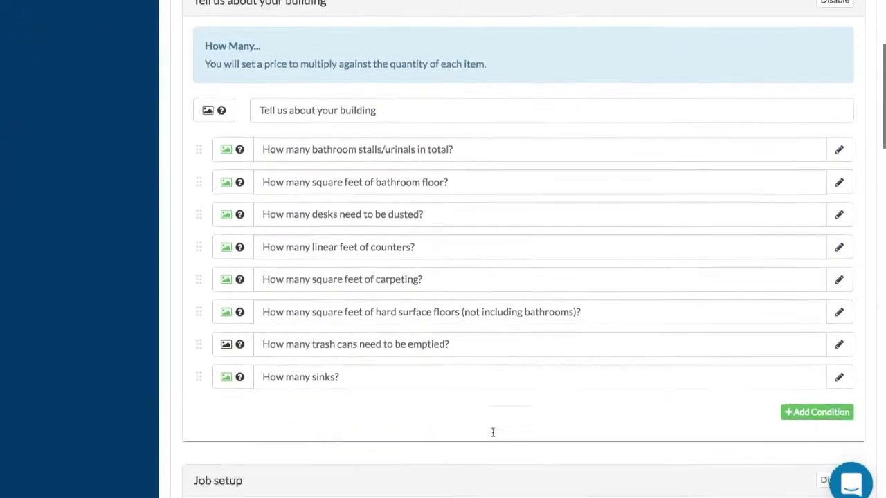
scroll(493, 433, down, 5)
scroll(493, 433, down, 3)
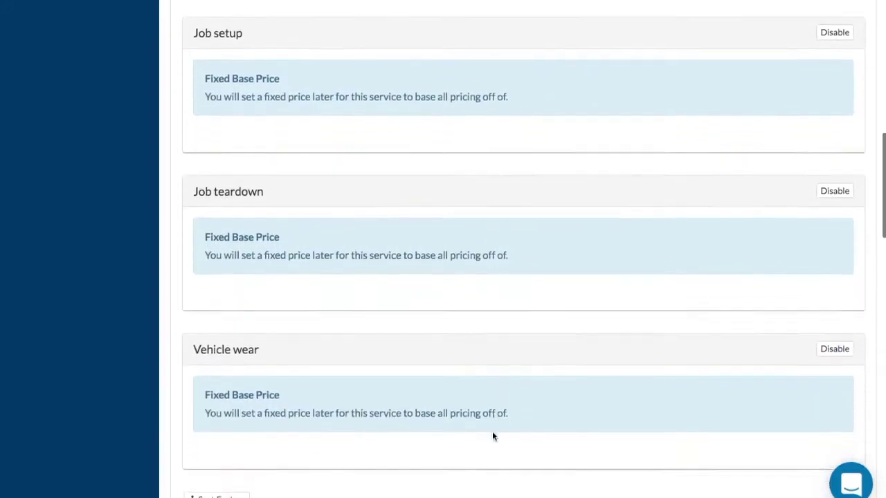
scroll(493, 436, down, 6)
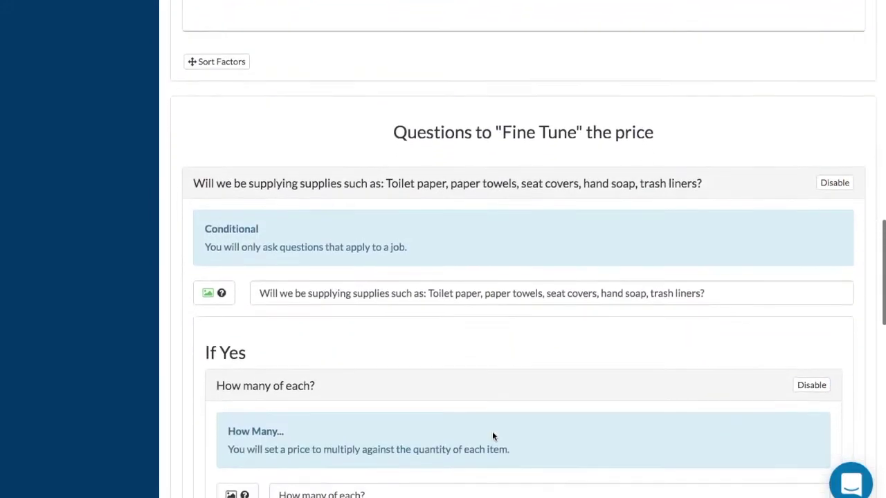
scroll(492, 432, down, 7)
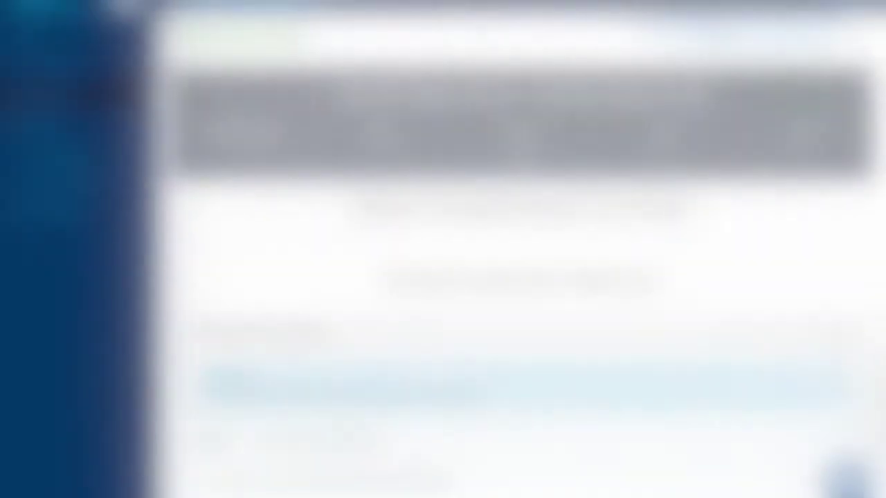
Set the Weekly price per emptied trash can to $1.25 in the base price setup and review the remaining pricing.
scroll(679, 389, down, 3)
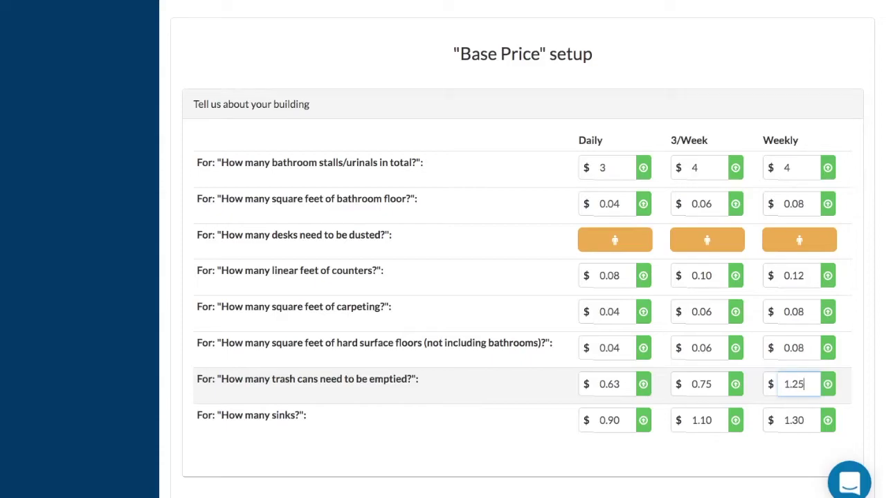
scroll(641, 397, down, 7)
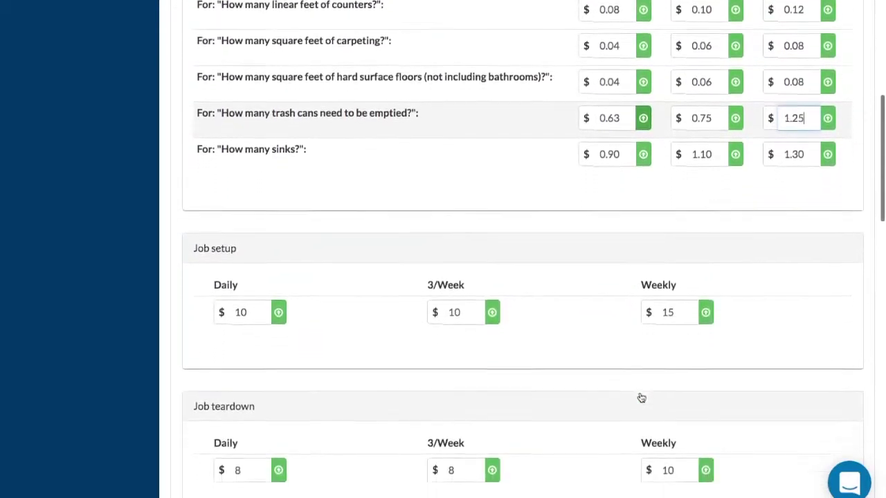
scroll(641, 397, down, 9)
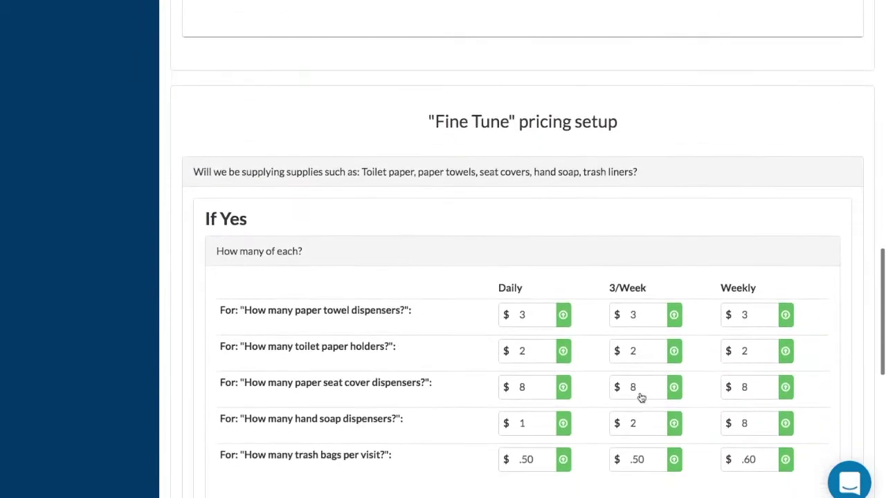
scroll(641, 398, down, 3)
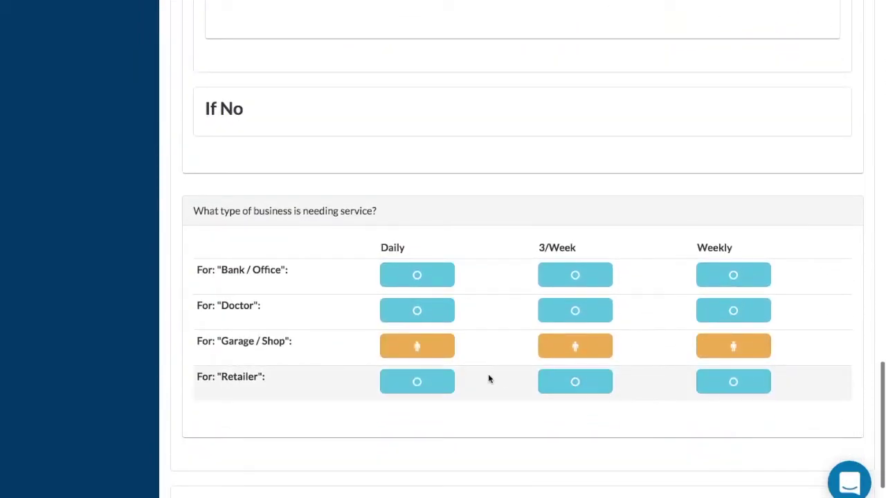
Switch the Retailer business type's Daily and 3/Week pricing to the same option used for Garage / Shop.
click(448, 387)
click(444, 443)
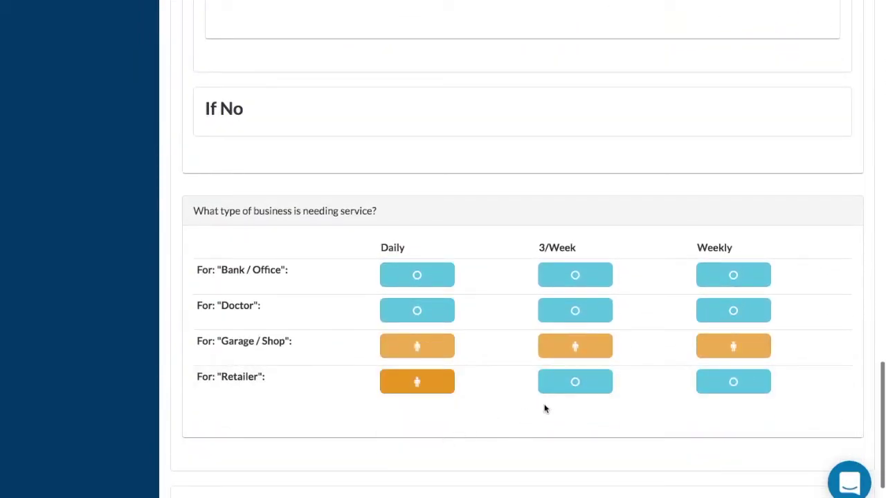
click(597, 386)
click(609, 441)
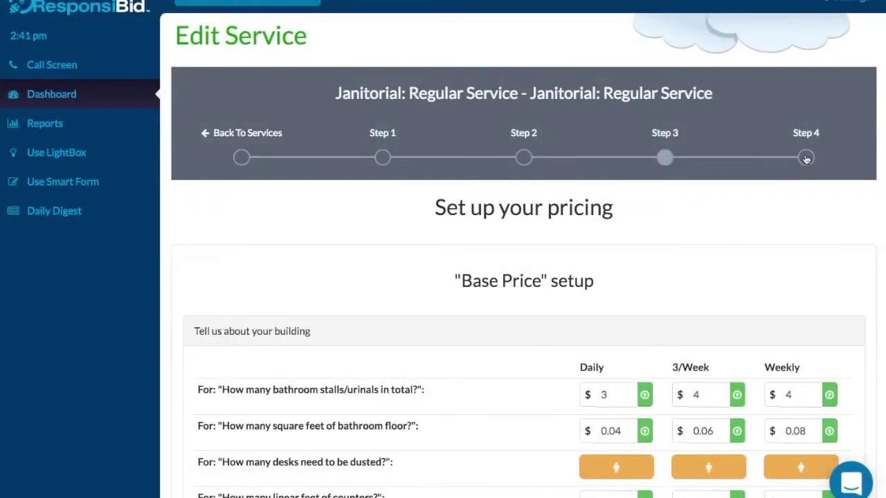
Enable a dollar minimum in the service's final details and set the Daily minimum to $175.
click(806, 158)
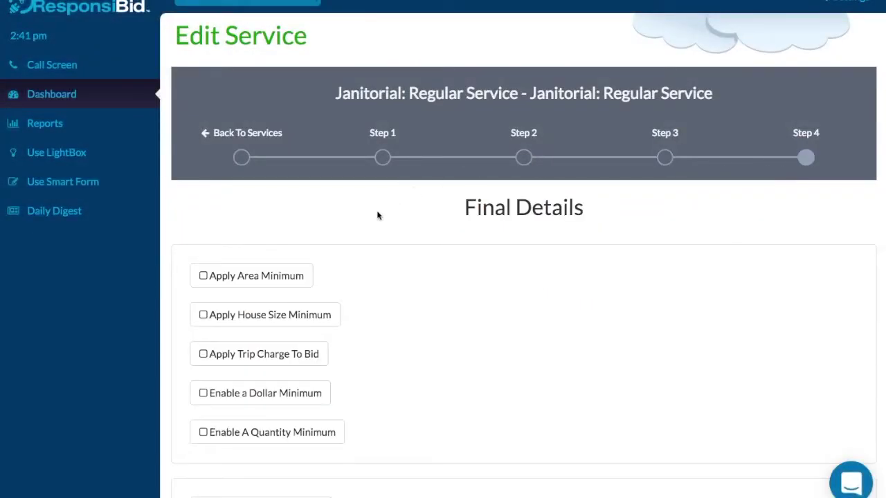
scroll(261, 287, down, 2)
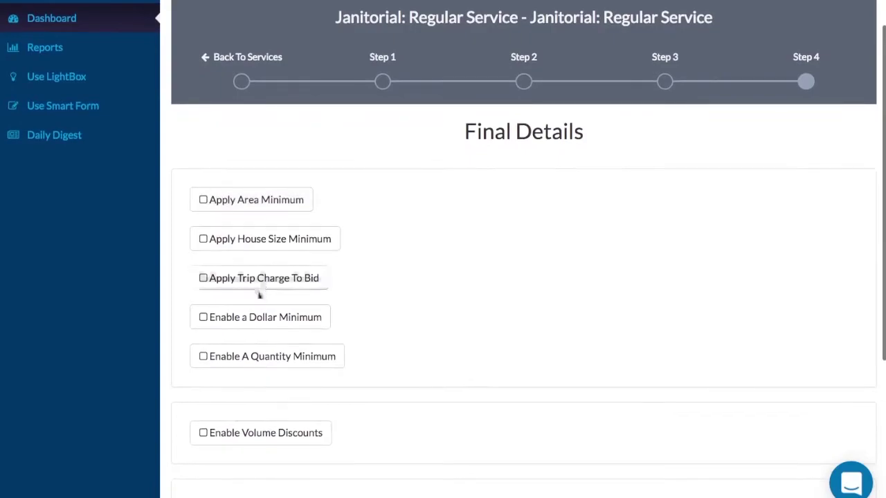
click(257, 316)
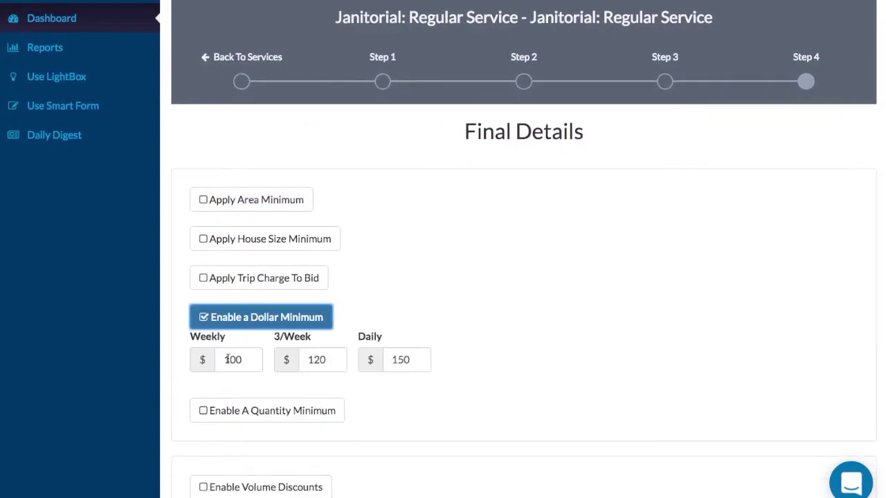
double_click(408, 363)
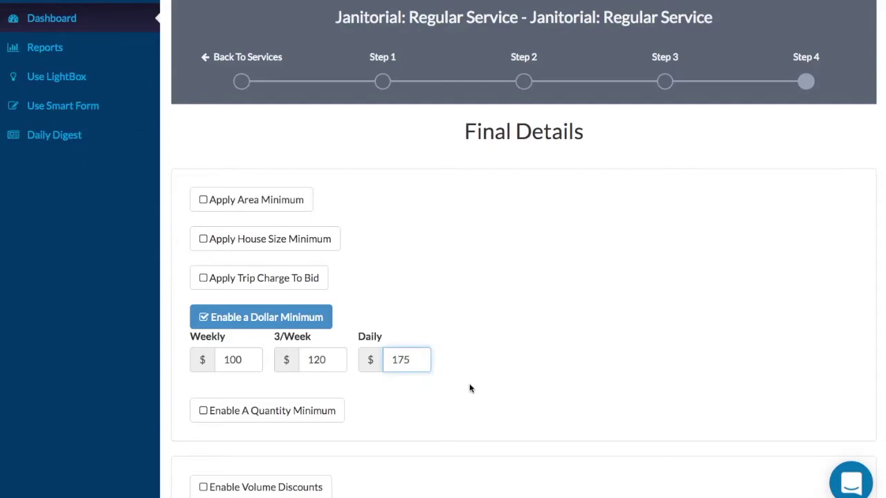
Review the janitorial service's remaining final details, including its discount options, and open the follow-up builder.
scroll(469, 388, down, 5)
scroll(470, 385, down, 2)
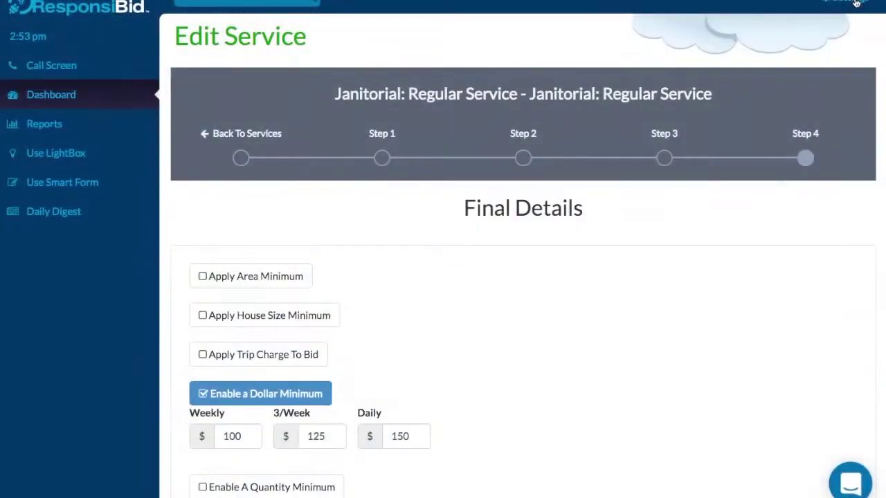
click(856, 4)
click(813, 108)
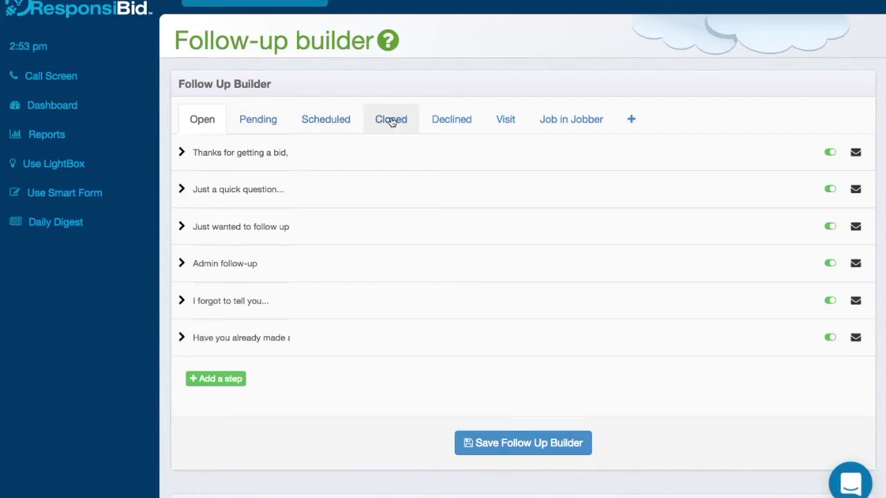
Examine the Testimonial ask step of the Closed status, including its action, timer, recipient, subject and message.
click(385, 166)
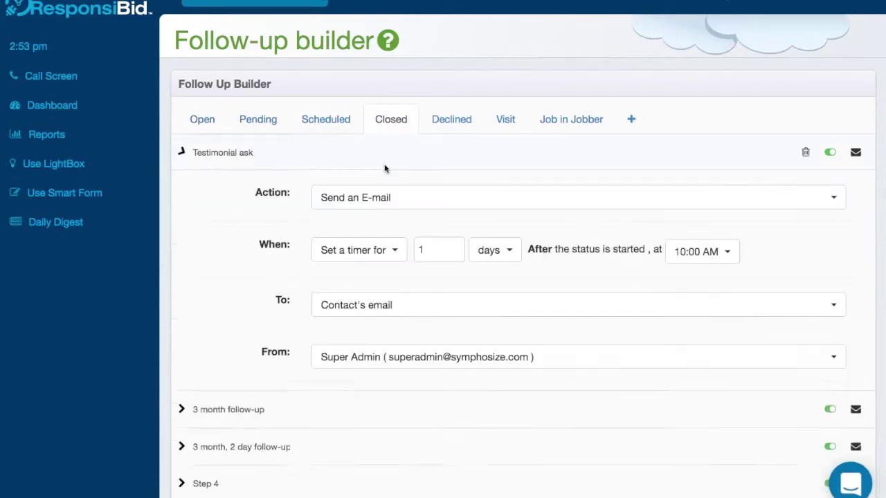
scroll(622, 286, down, 5)
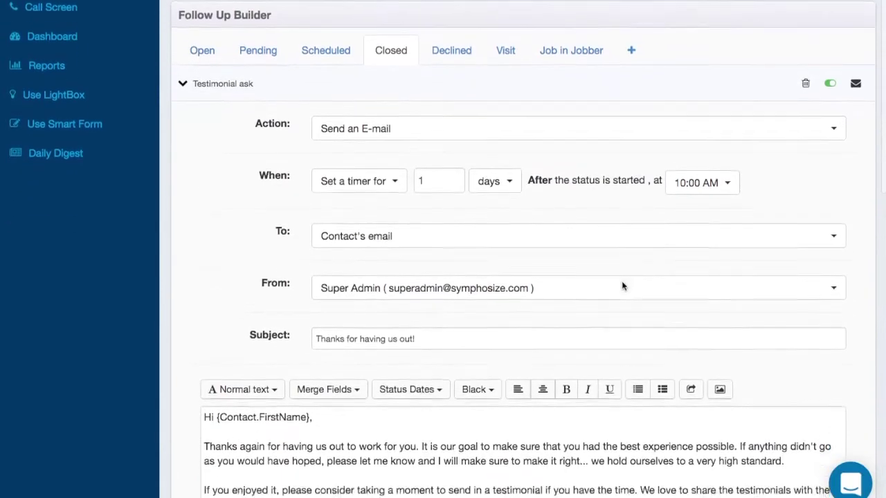
scroll(622, 286, down, 5)
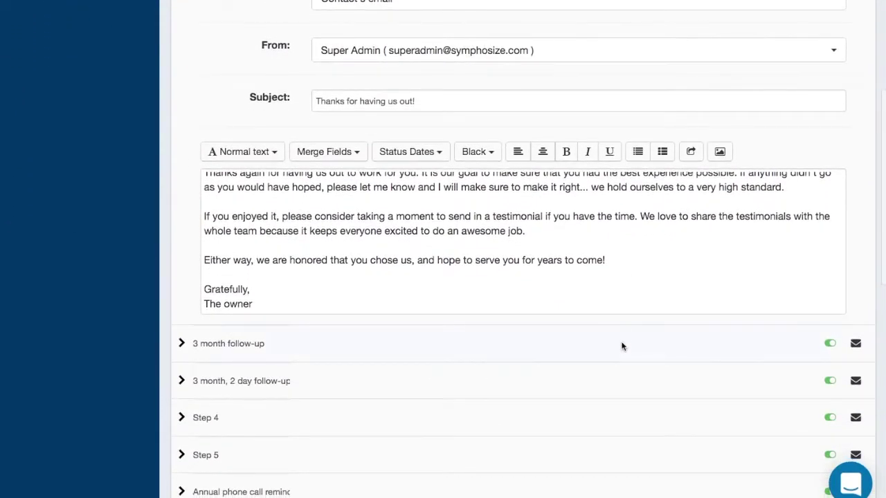
Expand the 3 month follow-up step of the Closed status and set its action to Send a SMS/Text.
click(622, 346)
scroll(621, 346, down, 2)
click(585, 326)
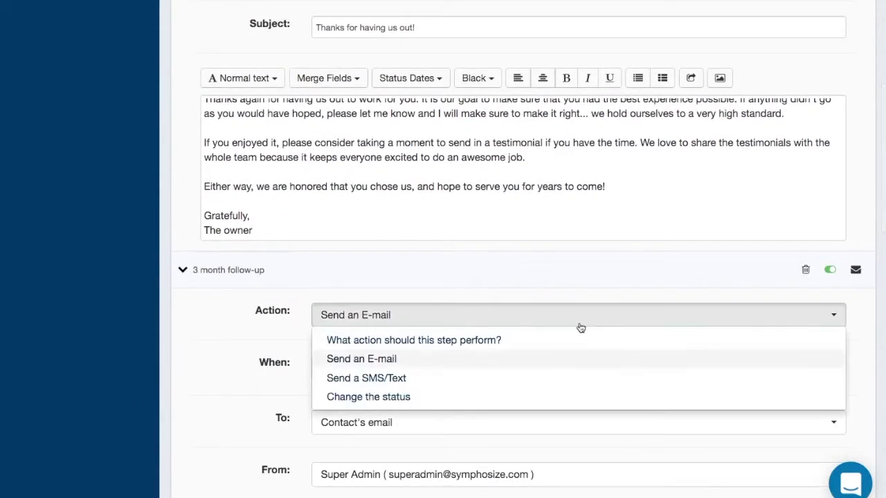
click(528, 378)
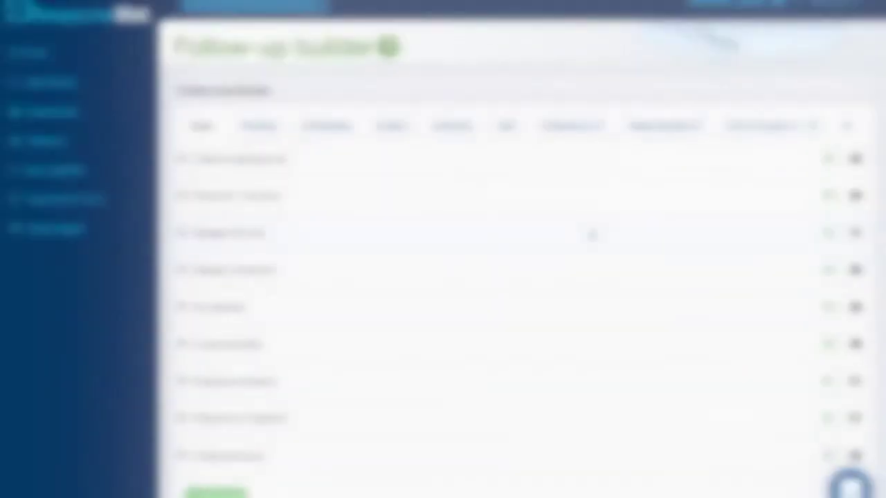
Review the Manager Text Intro step of the Open status, including its timer, sender and text message.
scroll(547, 359, down, 3)
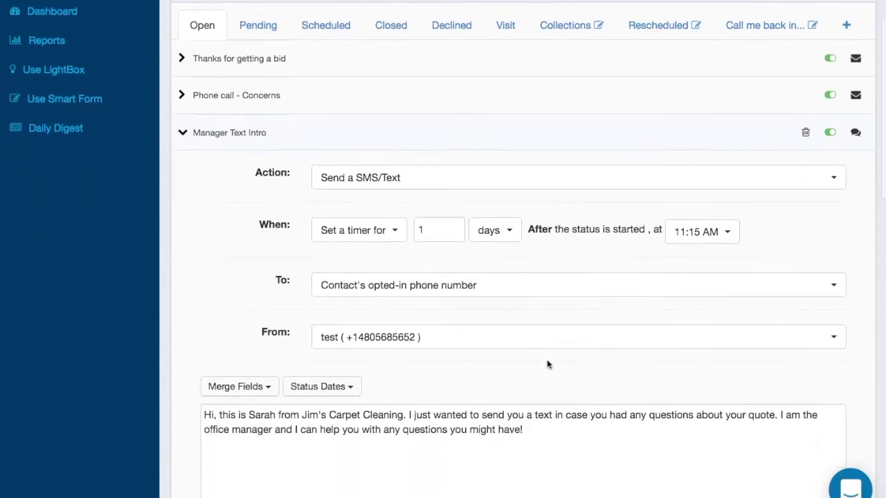
scroll(547, 360, down, 2)
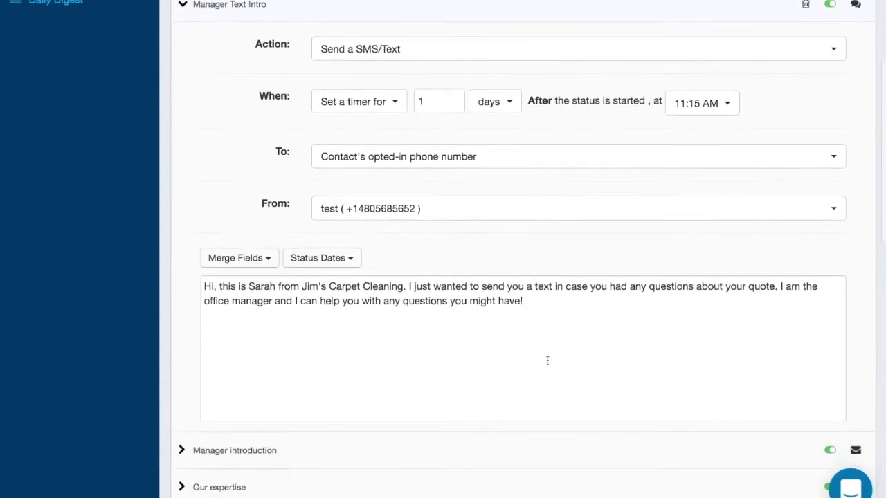
scroll(547, 361, down, 3)
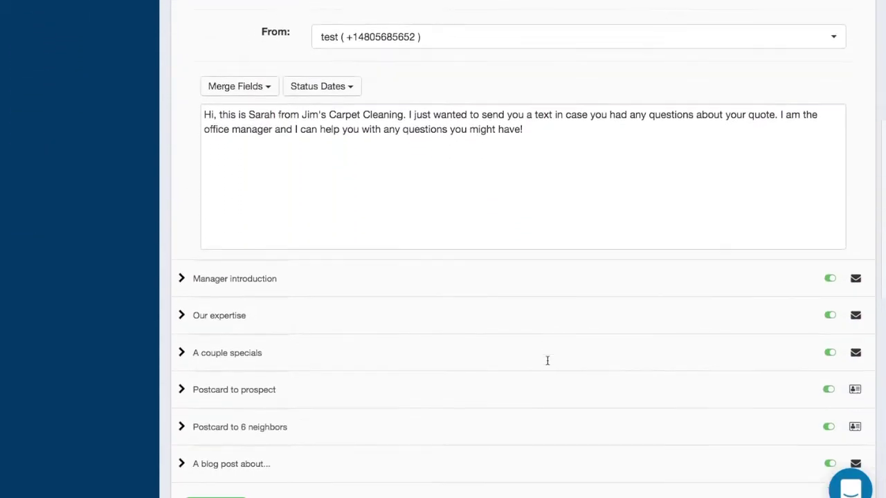
Expand the Postcard to prospect step and examine its SendJim mailing action, timer, notes and quick send choice.
click(533, 382)
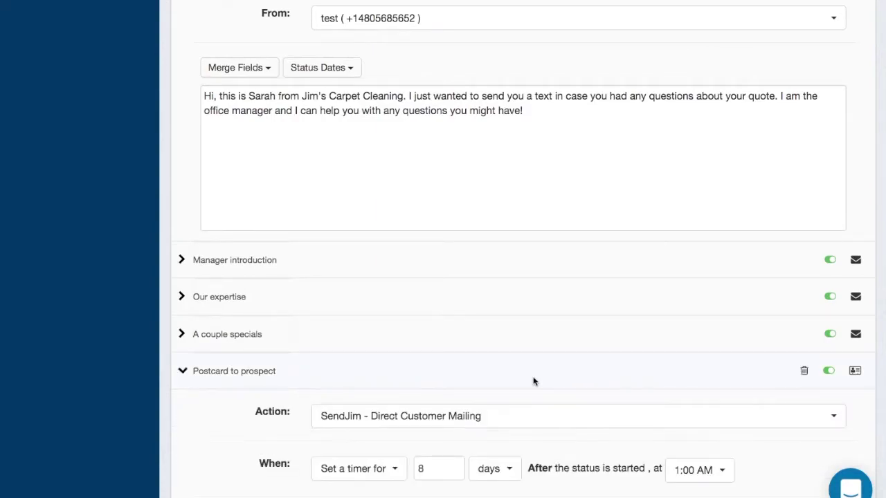
scroll(533, 381, down, 4)
scroll(533, 382, down, 3)
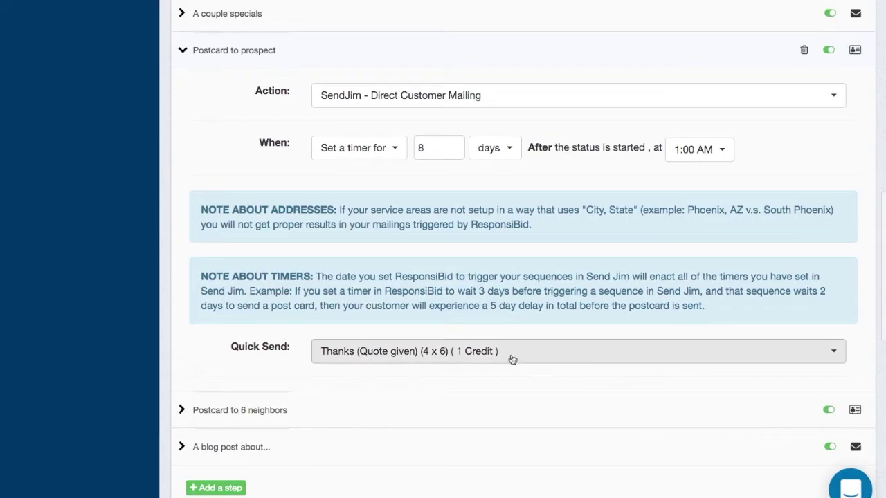
Expand the Postcard to 6 neighbors step and choose 6 as the number of neighbors for the SendJim mailing.
click(513, 414)
scroll(513, 414, down, 3)
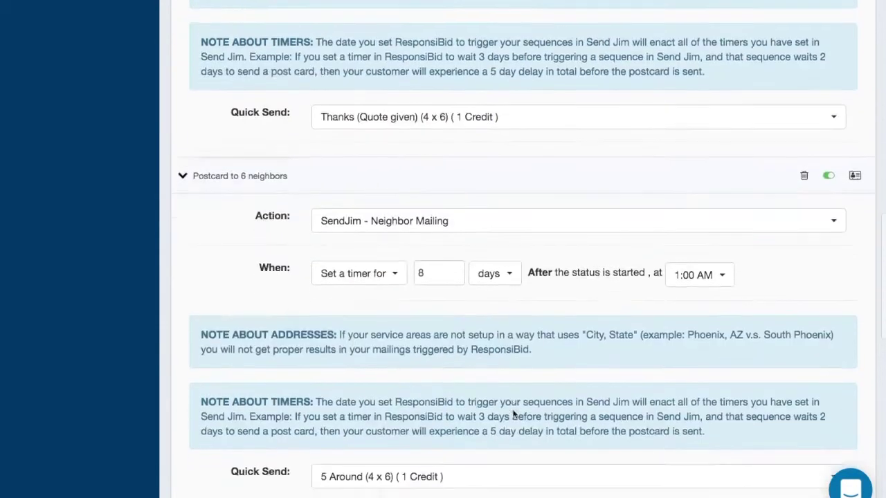
scroll(513, 413, down, 1)
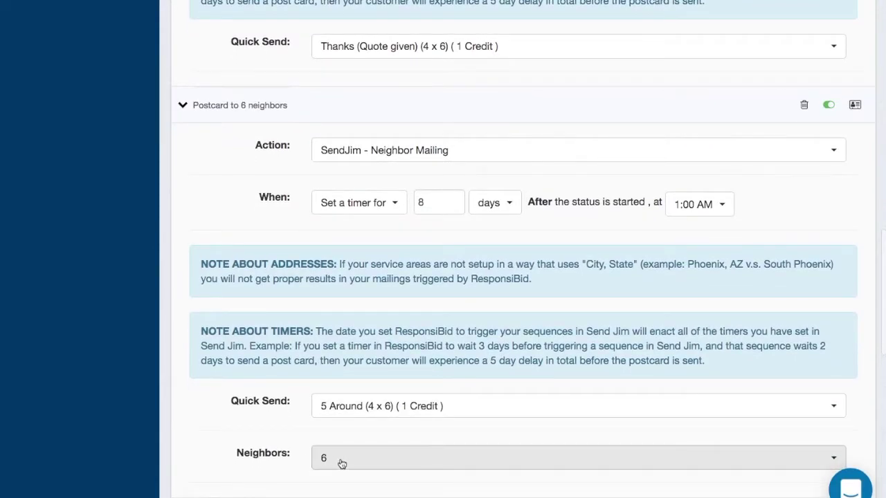
click(345, 460)
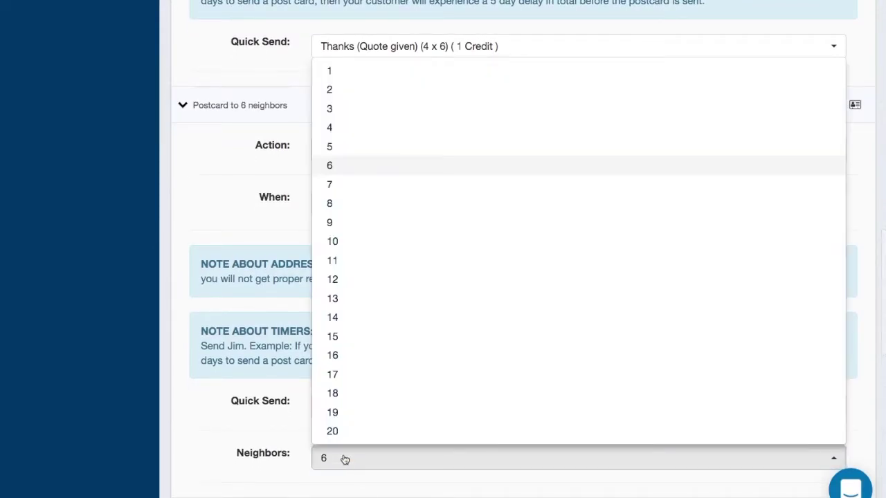
click(351, 173)
scroll(275, 429, down, 1)
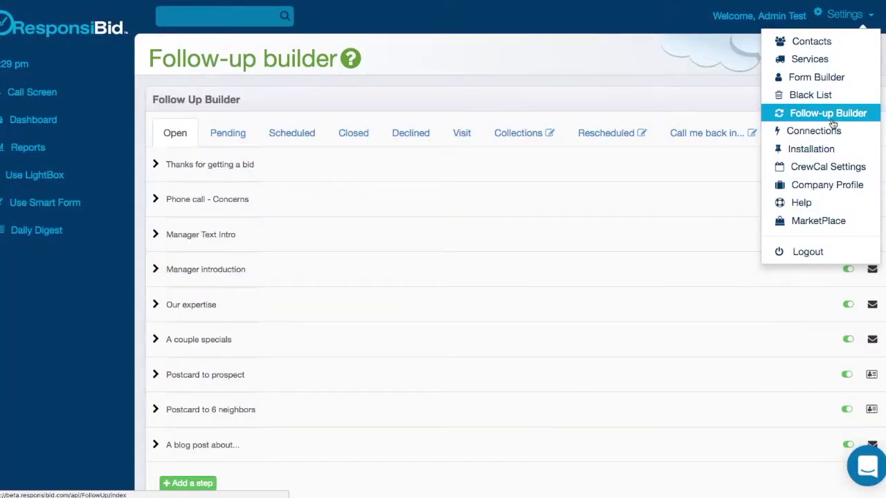
Open the Connections page and examine the connection options for The Customer Factor and NiceJob.
click(832, 127)
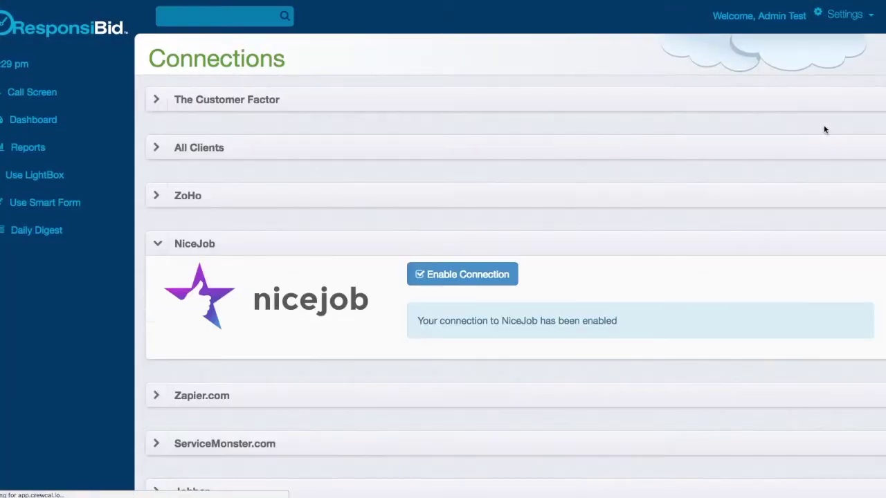
click(655, 100)
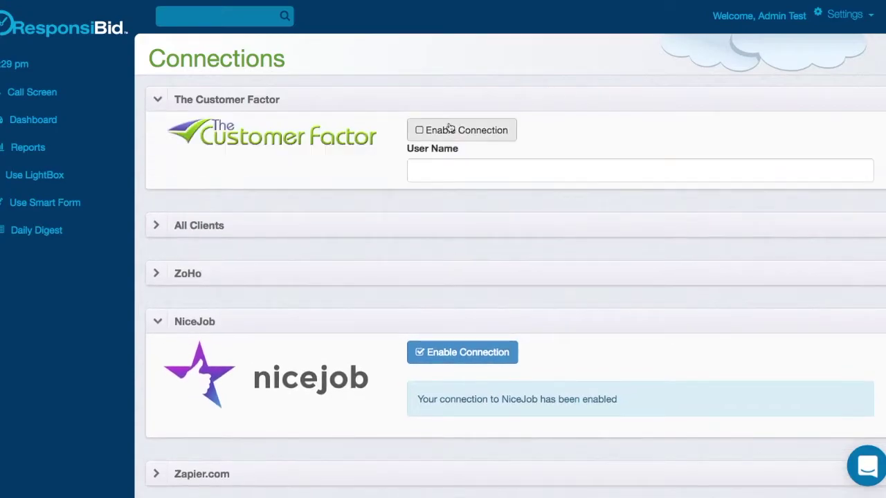
scroll(434, 228, down, 3)
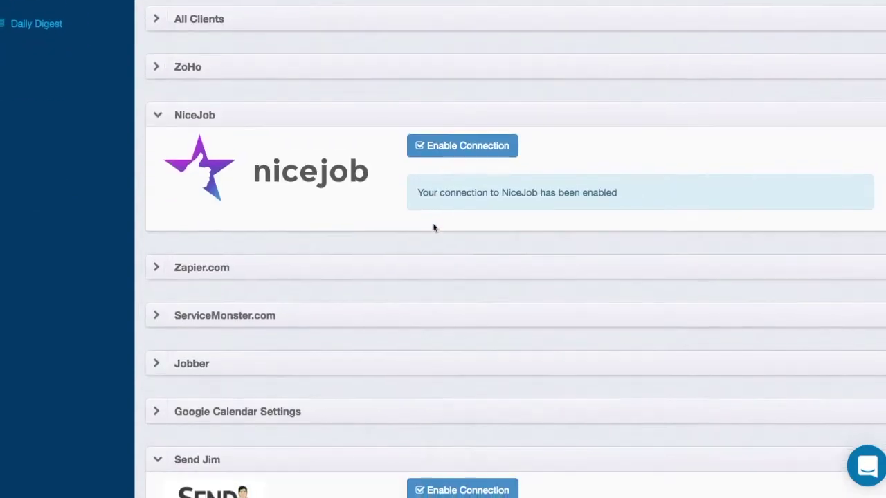
Expand the Zapier.com connection and review its setup instructions and the fields for a single zap.
click(435, 254)
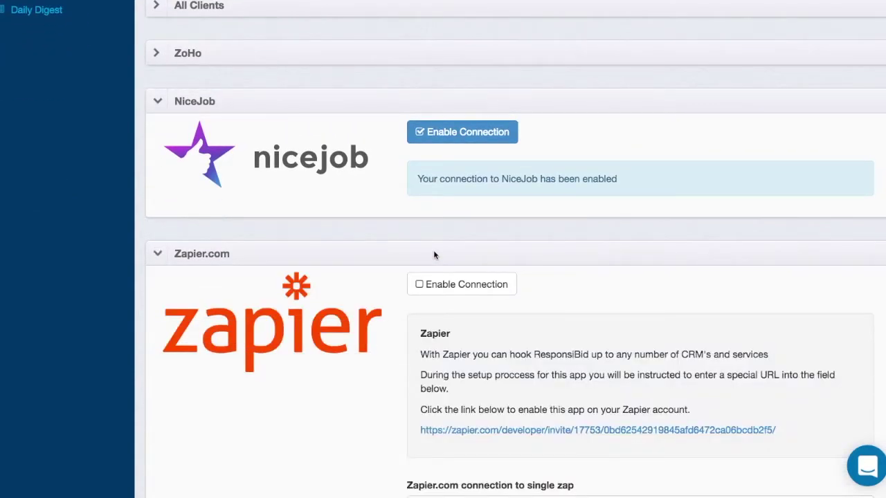
scroll(435, 255, down, 2)
scroll(434, 254, down, 4)
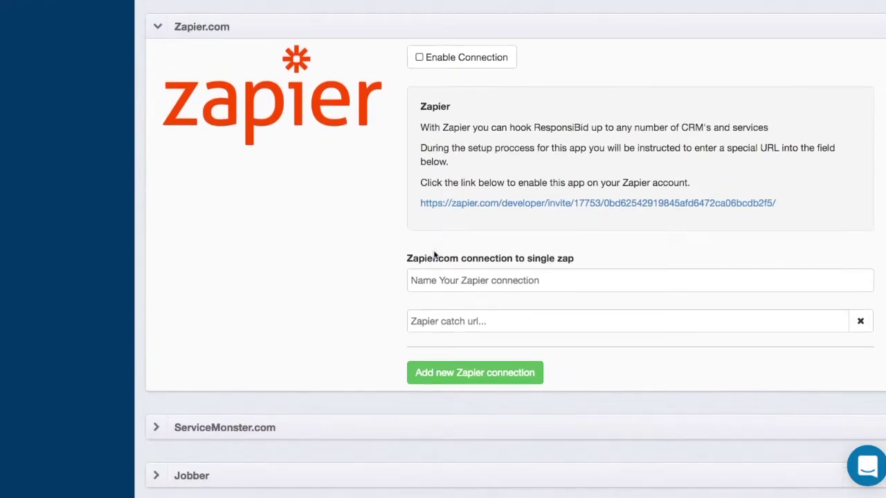
scroll(434, 256, down, 1)
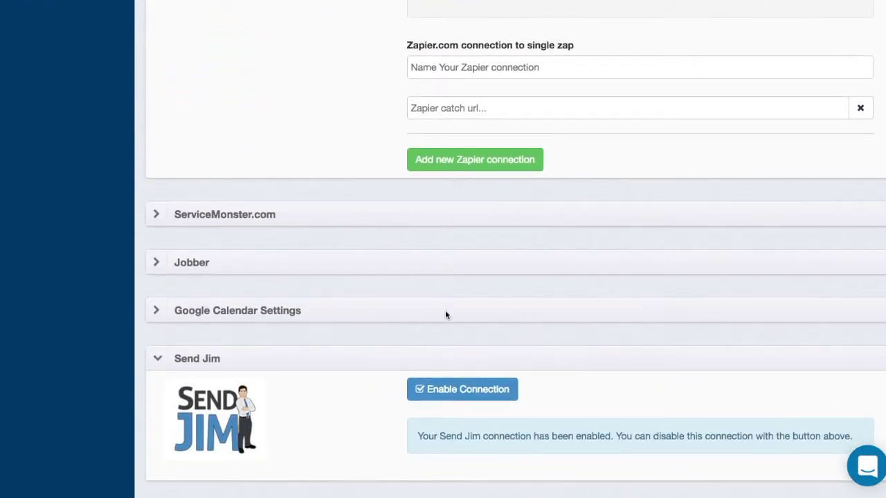
Expand the Google Calendar settings and review the Google Calendar, Send Jim and CrewCal connection options.
click(445, 313)
scroll(445, 312, down, 2)
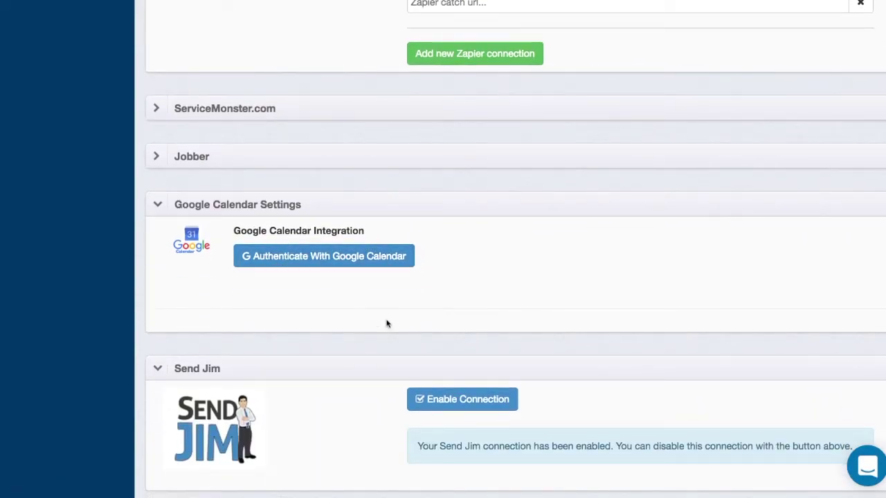
scroll(387, 323, down, 5)
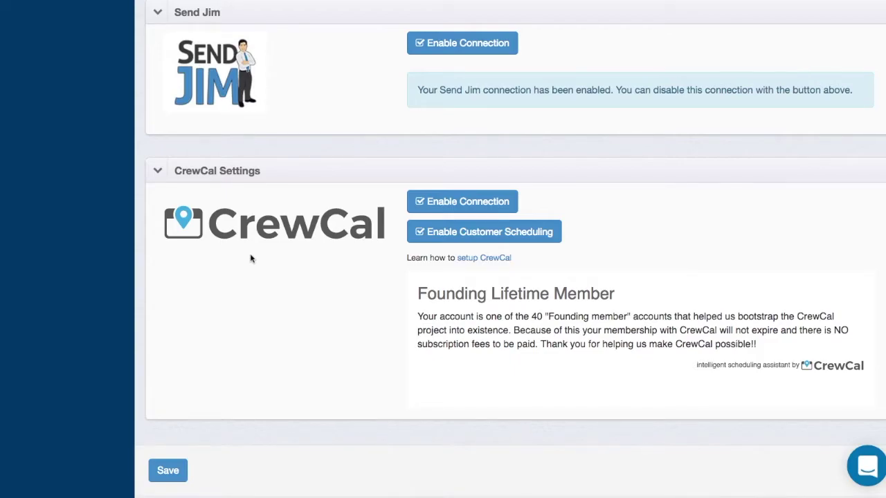
scroll(252, 259, down, 1)
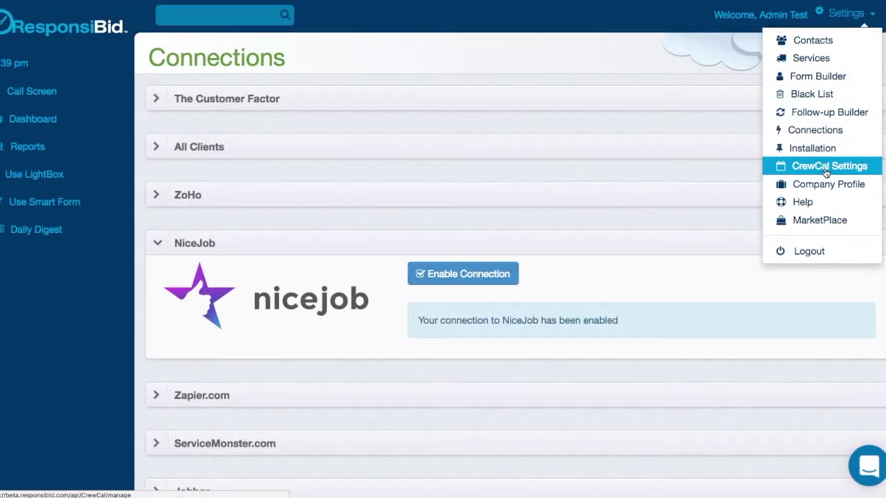
Open the CrewCal settings and examine the crew list and the calendar details of Fake Crew 1.
click(826, 171)
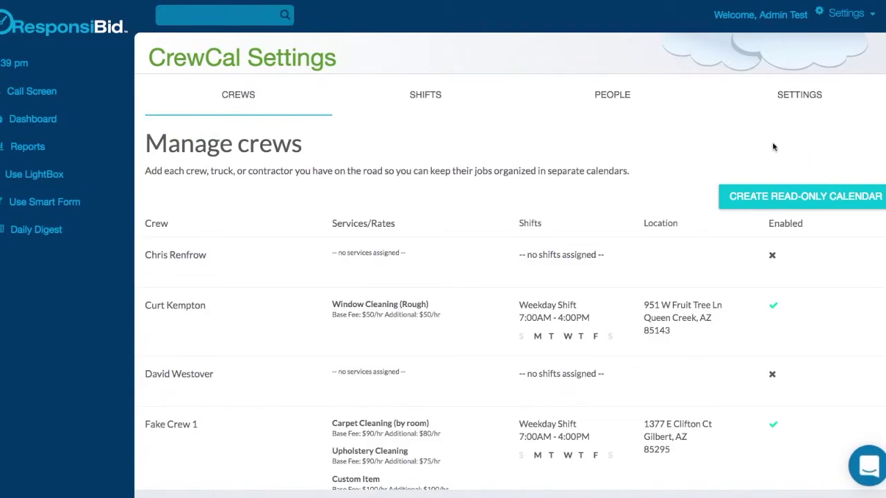
scroll(380, 193, down, 5)
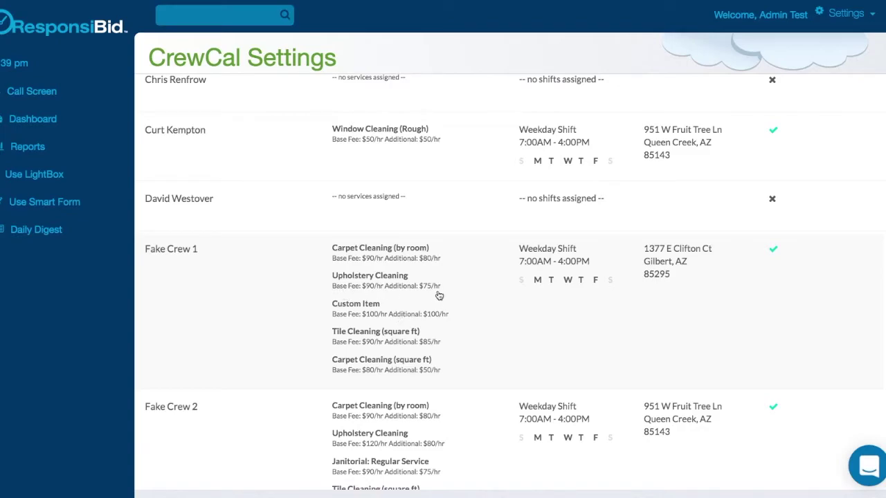
click(407, 287)
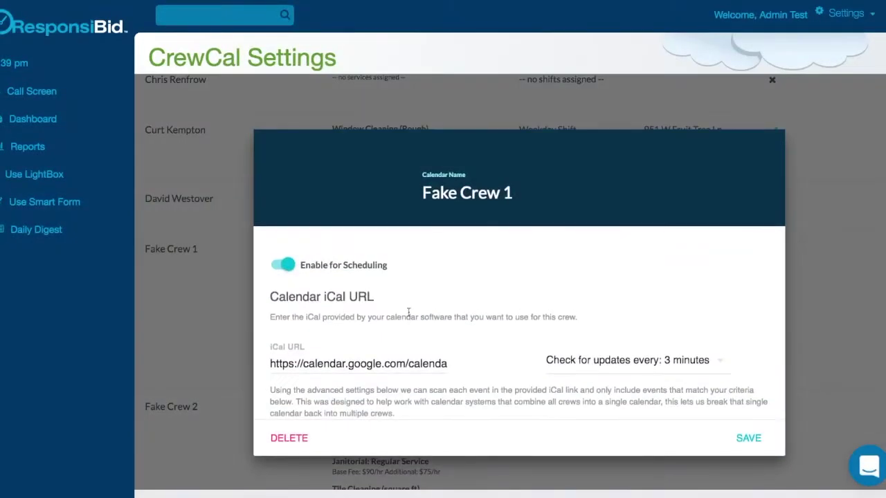
scroll(412, 365, down, 5)
scroll(412, 365, down, 3)
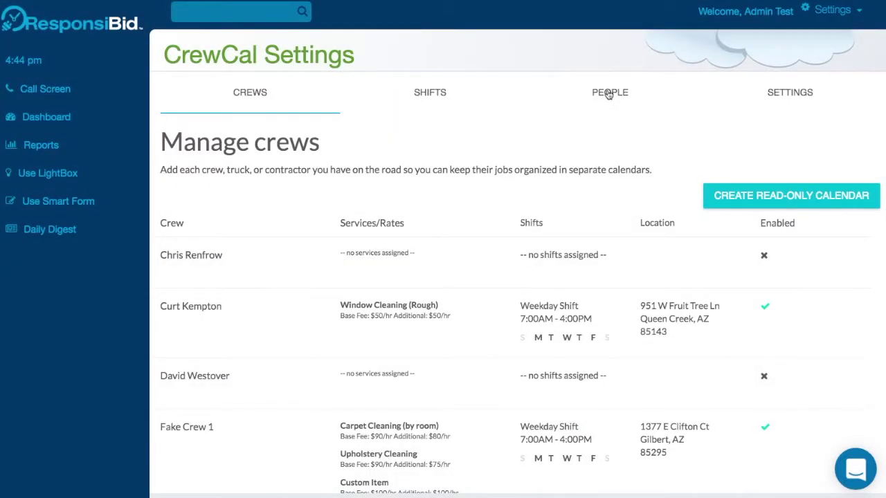
Open the people list, review the first crew member's daily crew assignments and work hours, and save the record.
click(609, 92)
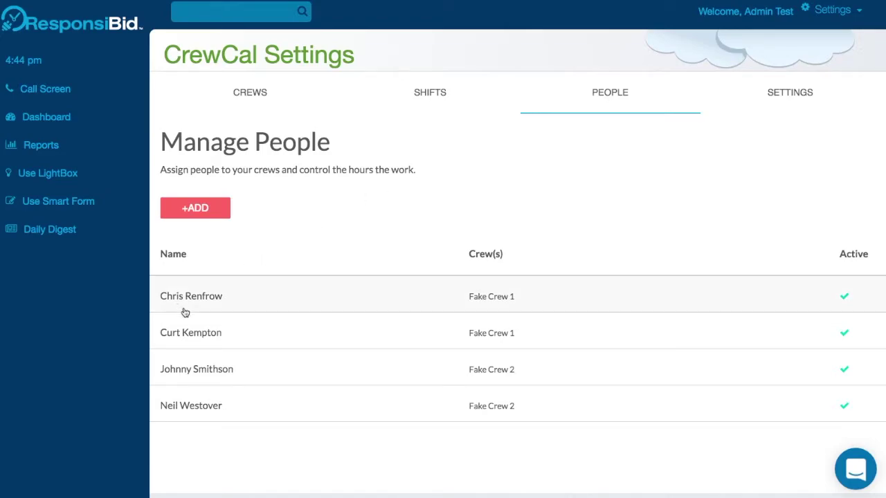
click(281, 304)
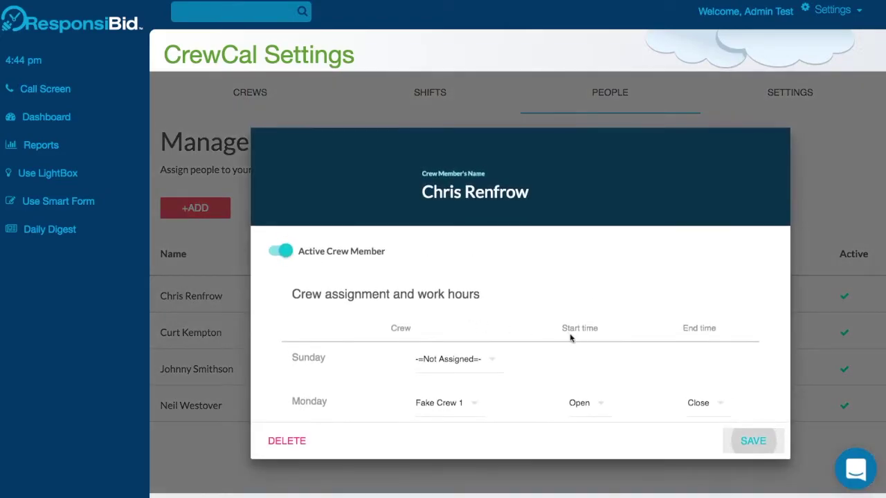
scroll(583, 369, down, 5)
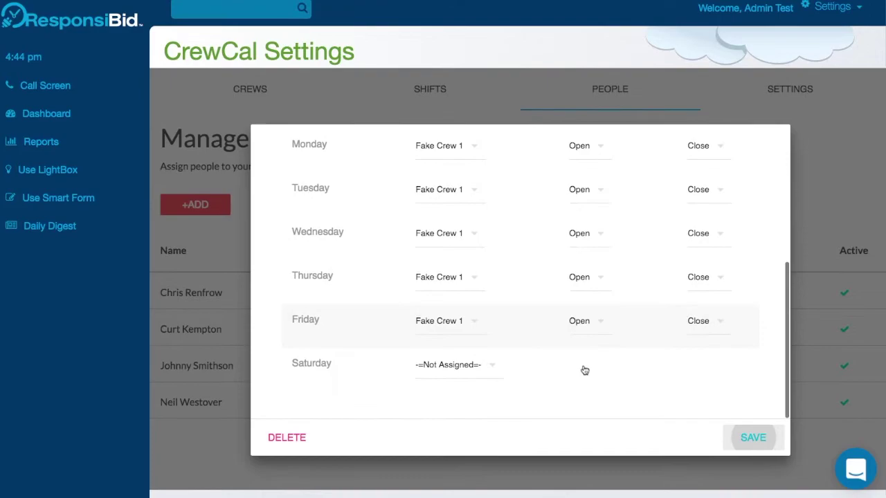
click(752, 436)
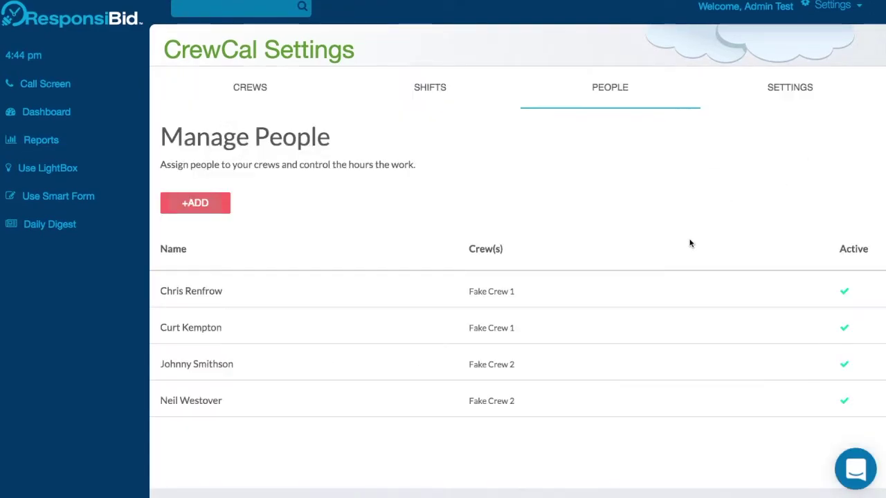
Open the last listed crew member's record and set the Friday end time to 2:30 PM.
click(198, 400)
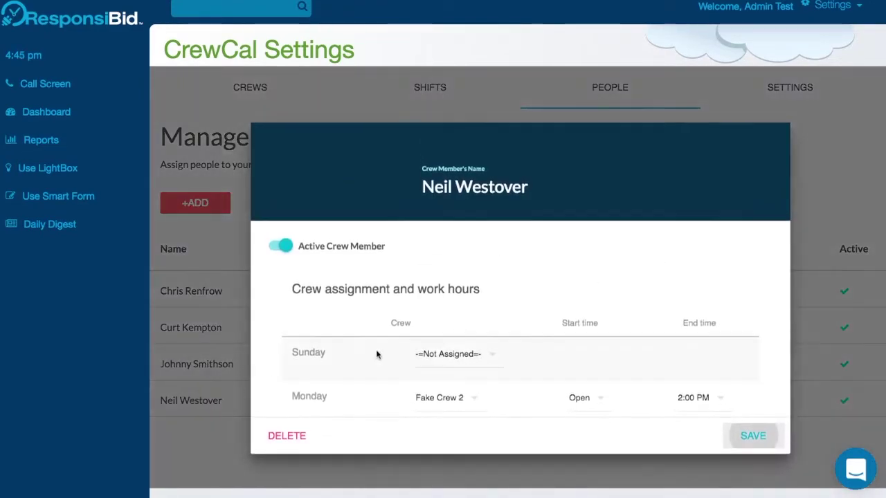
scroll(616, 348, down, 5)
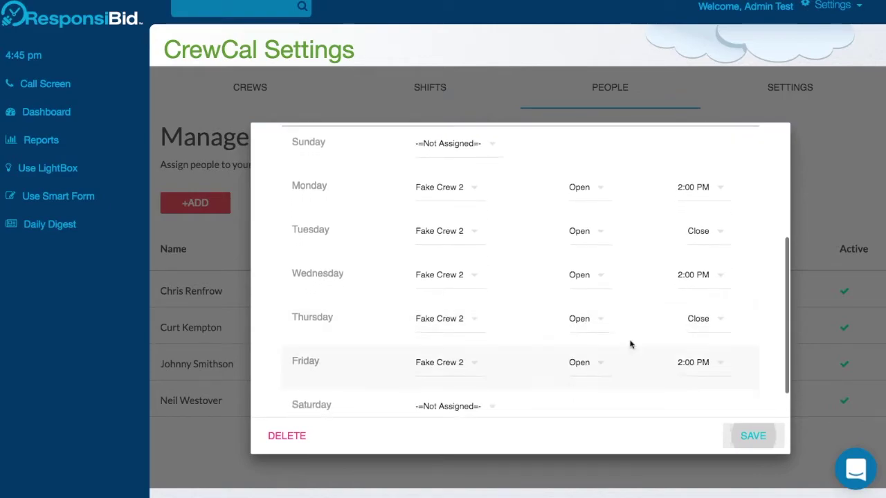
click(689, 365)
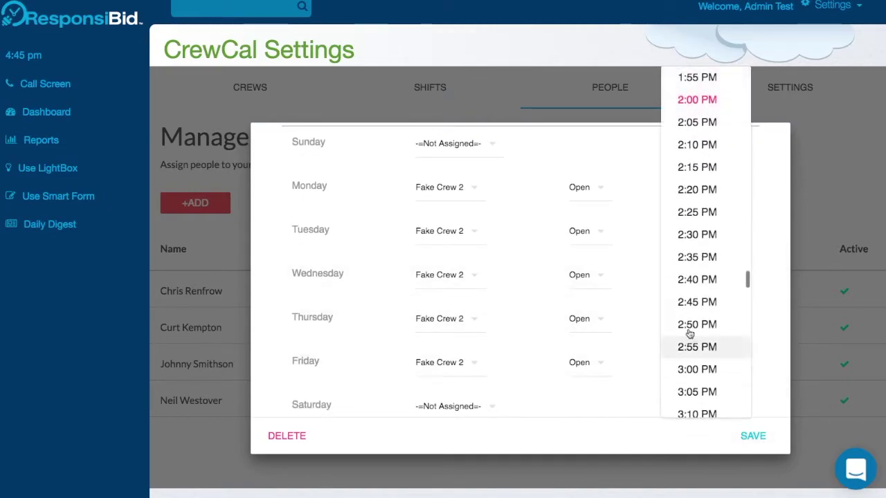
click(695, 234)
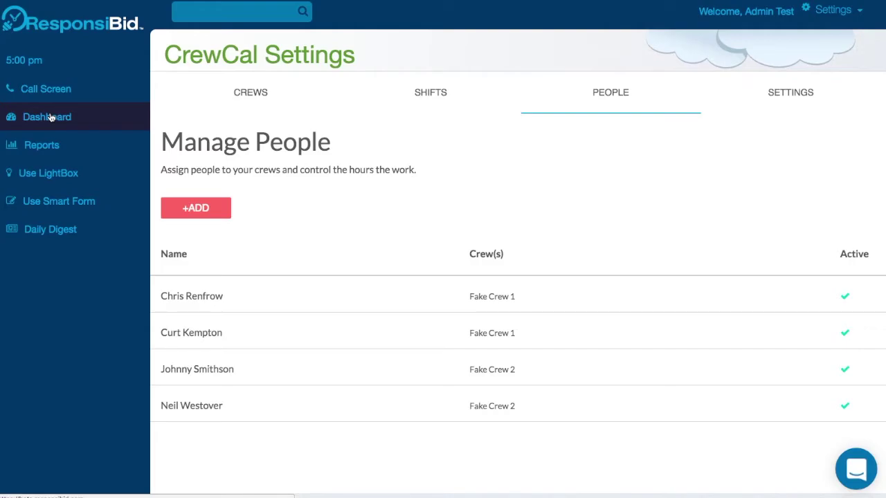
Open the dashboard and review the bid status report, the lead source statistics and the most recent activity list.
click(51, 118)
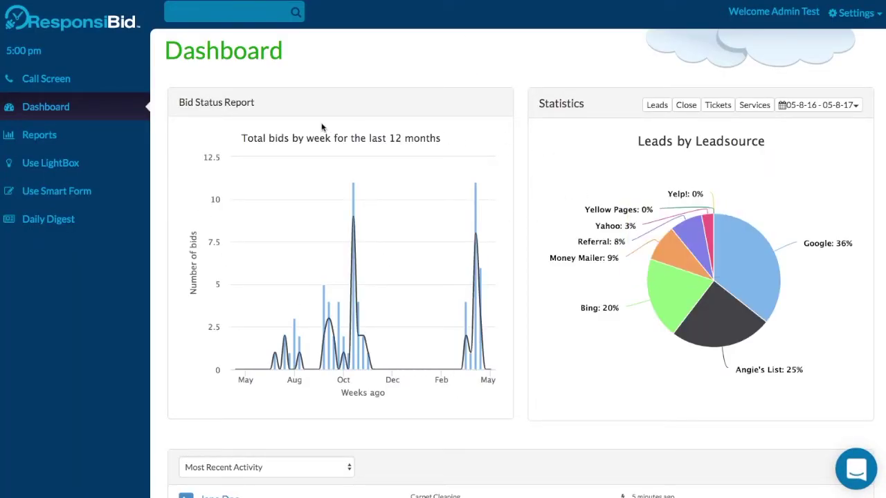
scroll(263, 357, down, 3)
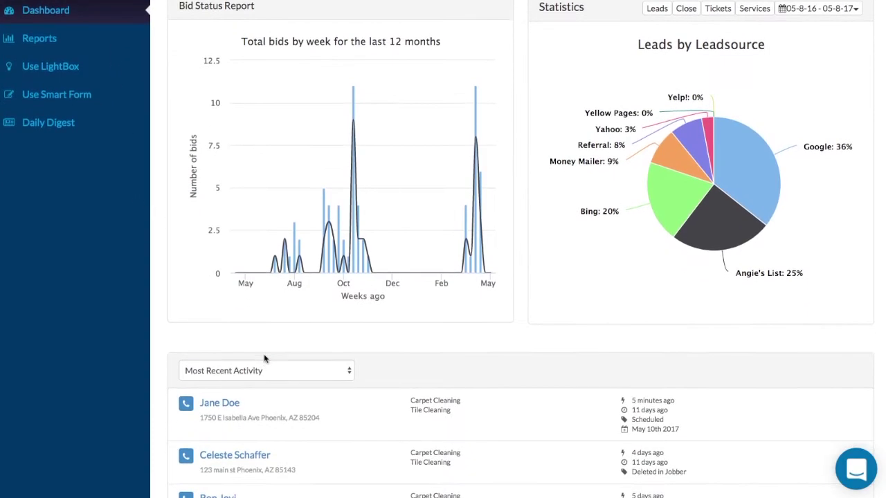
scroll(263, 356, up, 3)
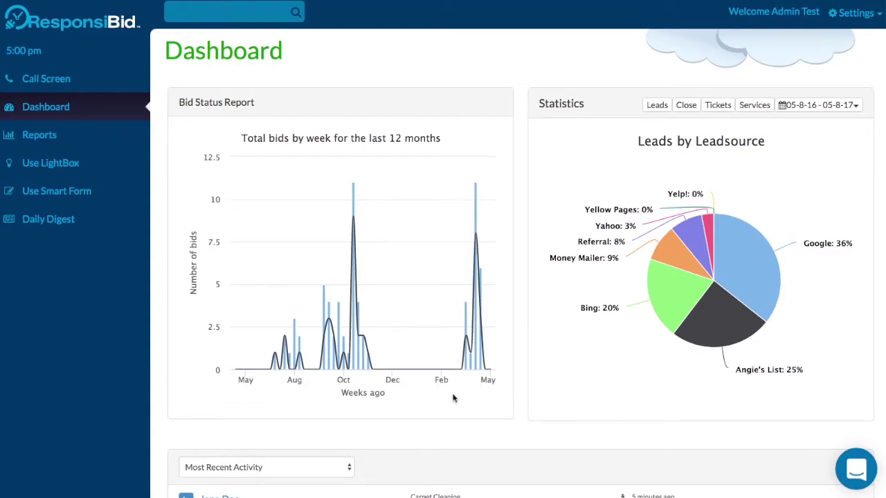
scroll(469, 412, down, 3)
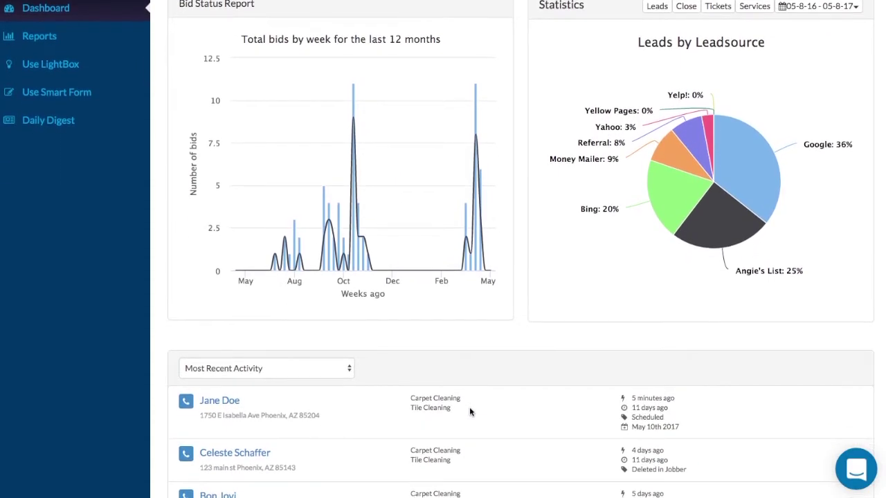
Open the profile of the first customer under most recent activity and review the customer information, booked bids and last booked job.
click(220, 401)
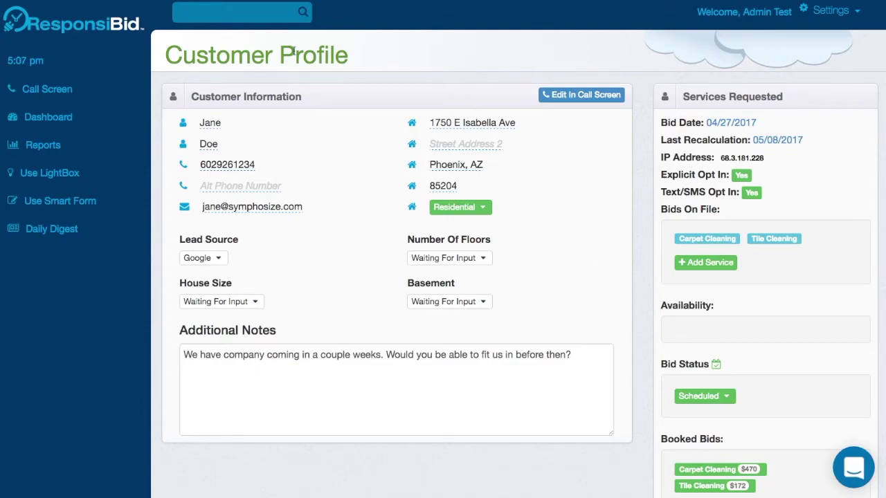
click(69, 117)
scroll(367, 283, down, 3)
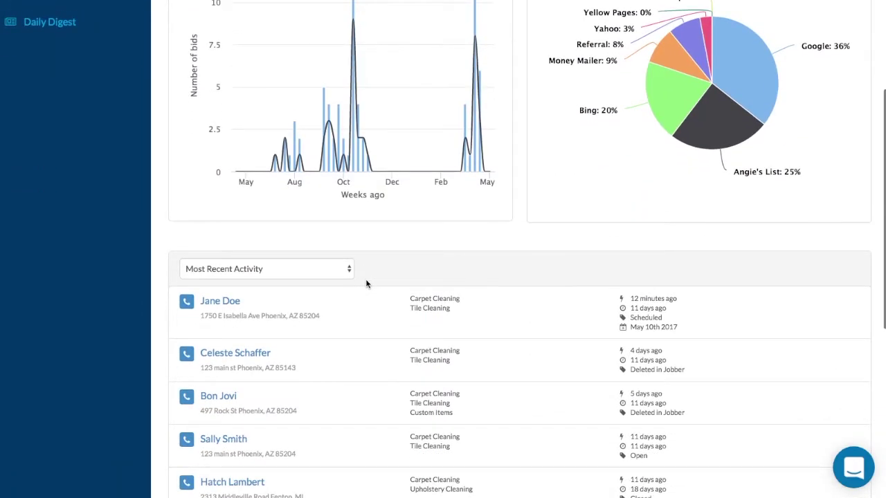
click(322, 316)
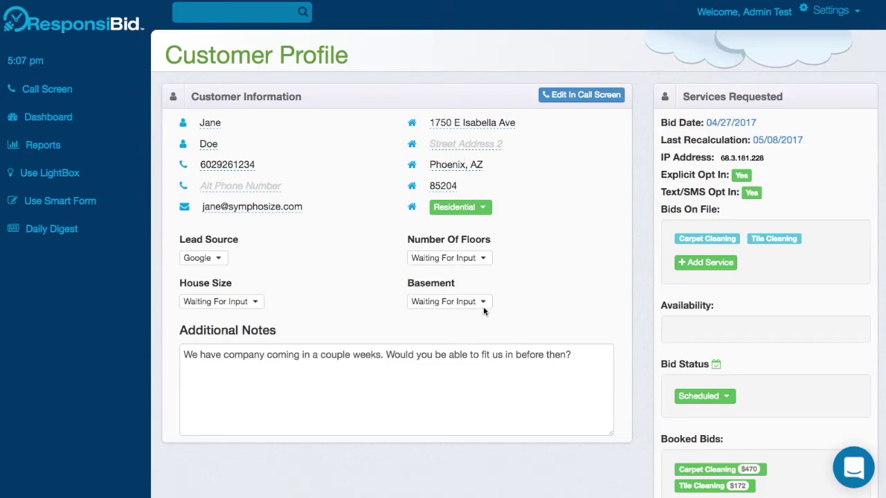
scroll(357, 350, down, 6)
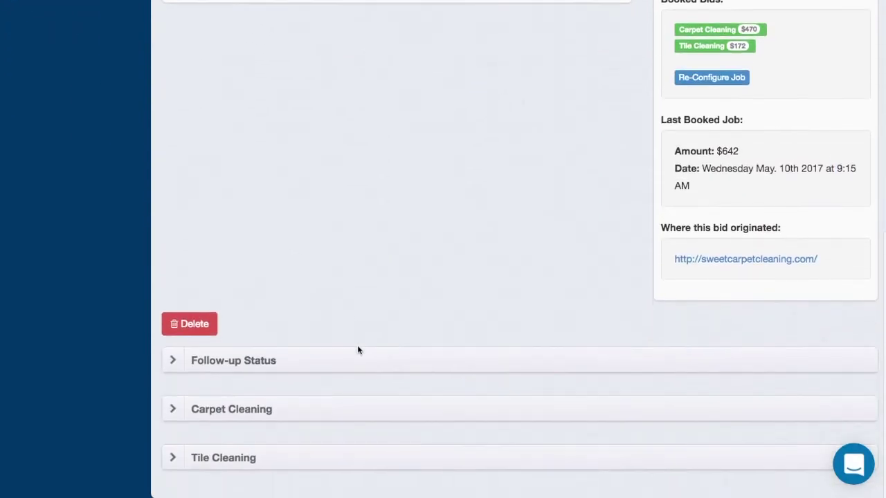
Expand the customer's Carpet Cleaning bid and examine the Deluxe package's price calculation, including the base price per room type.
click(340, 426)
scroll(340, 425, down, 7)
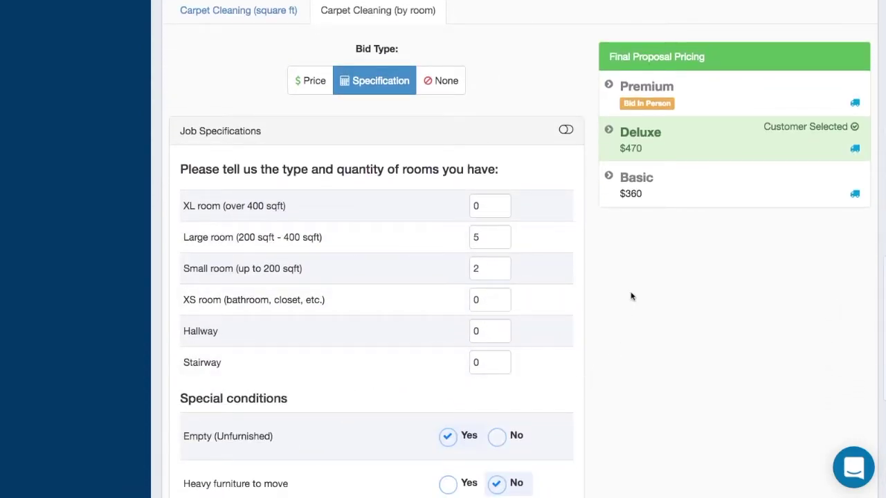
click(609, 131)
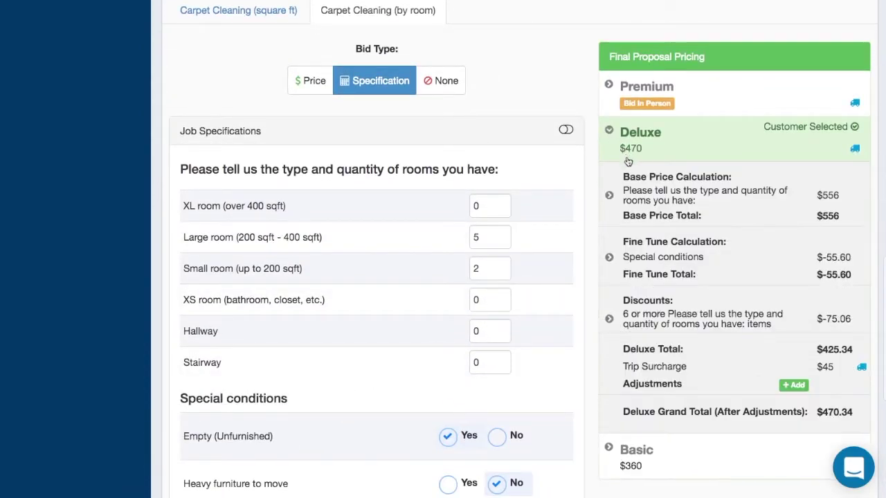
click(610, 195)
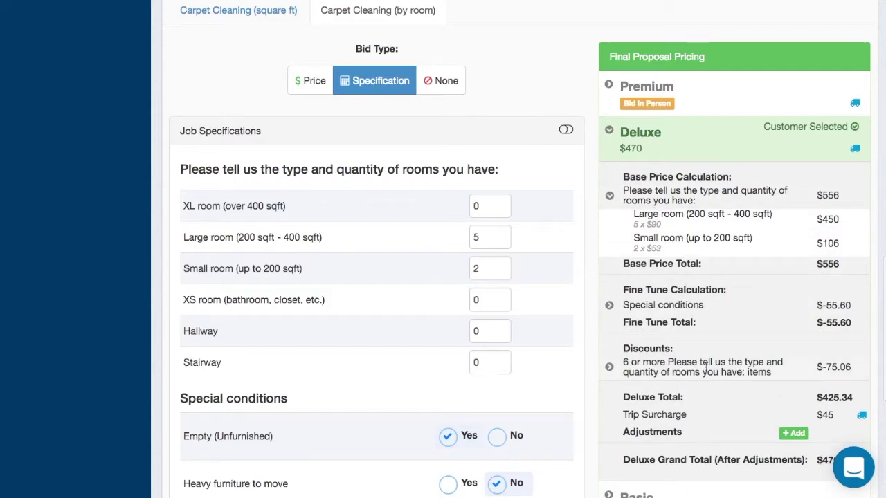
Add a $65 adjustment described as "New adjustment" to the Deluxe carpet cleaning package and save the bid.
click(795, 436)
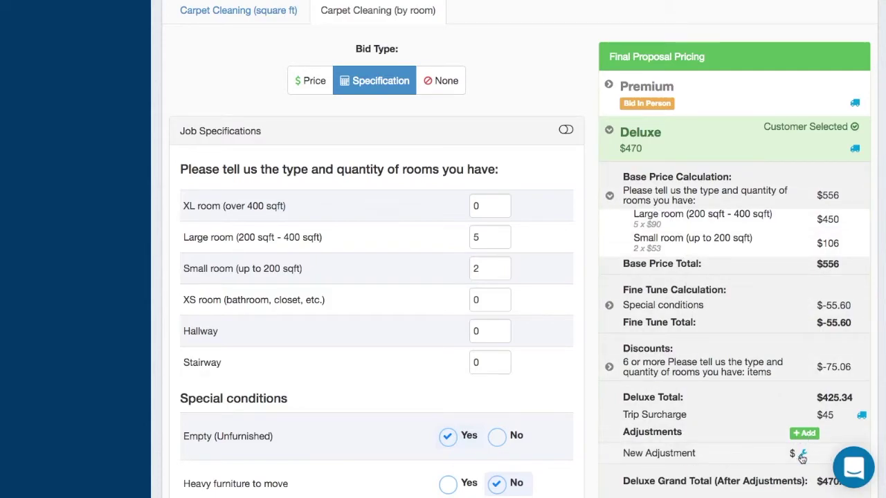
click(802, 454)
click(707, 419)
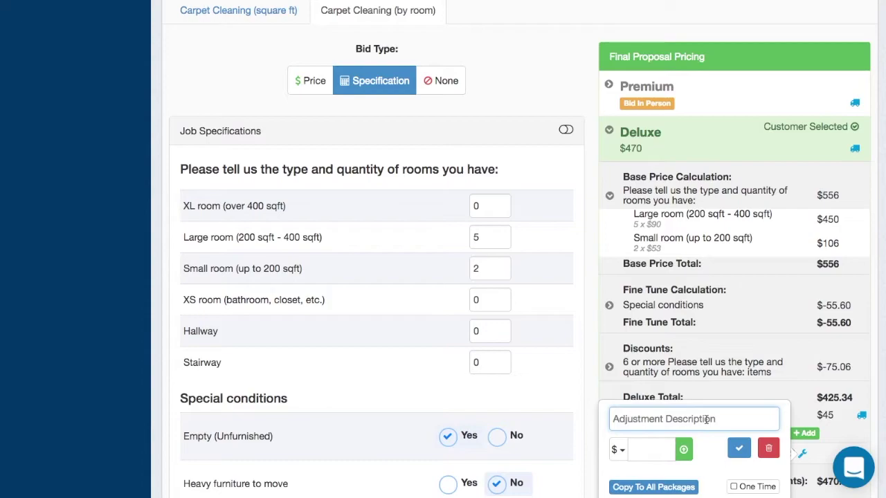
text(New)
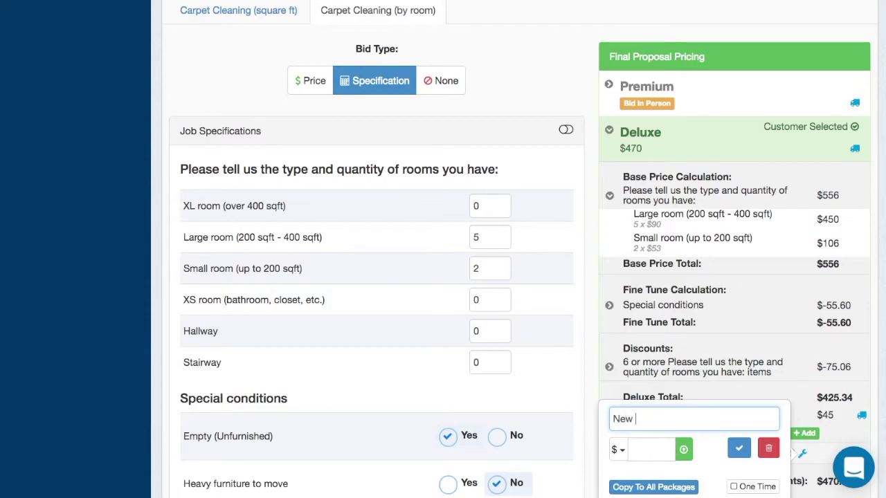
text(adjustment)
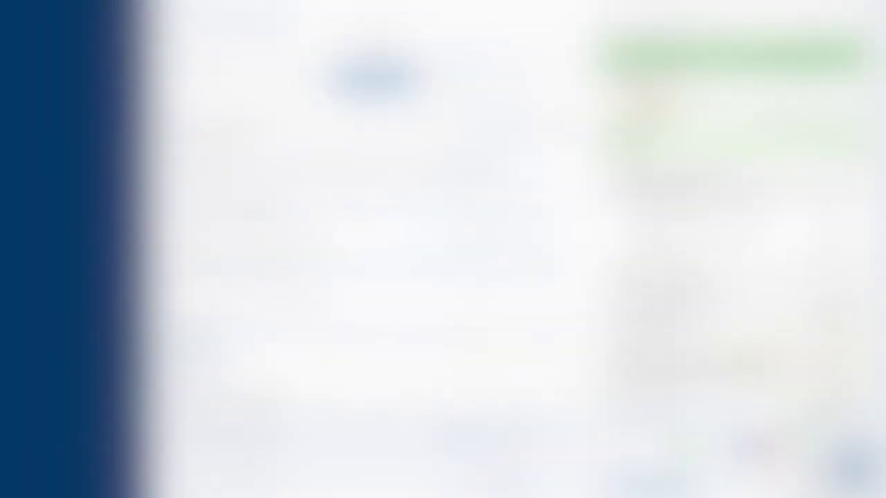
click(195, 356)
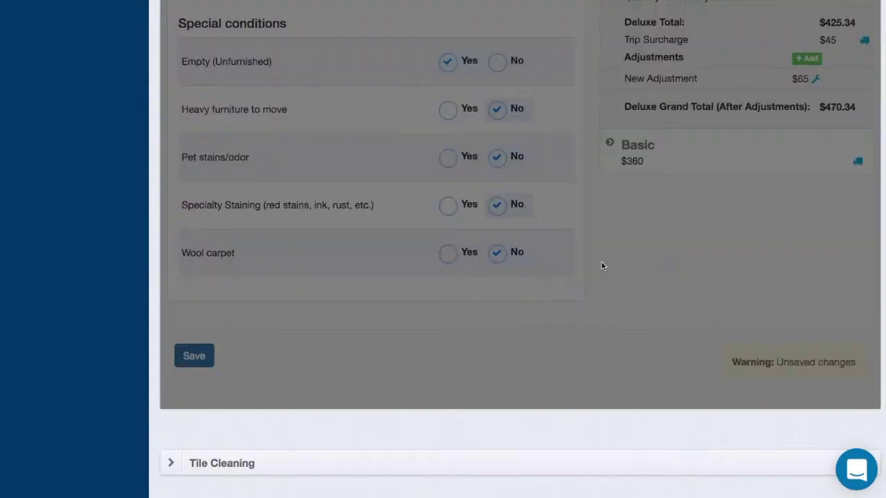
Open the original proposal by its 04/27/2017 bid date, review the carpet cleaning package prices, and return to the customer profile.
scroll(633, 241, up, 10)
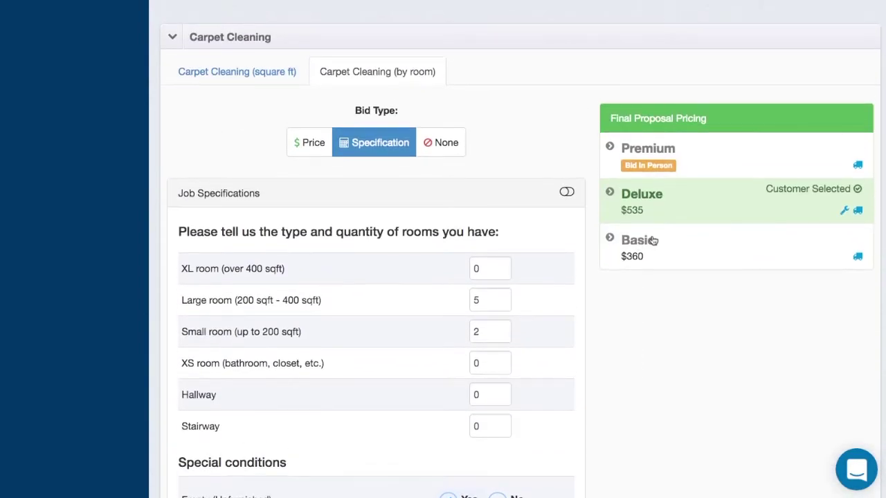
scroll(670, 230, up, 15)
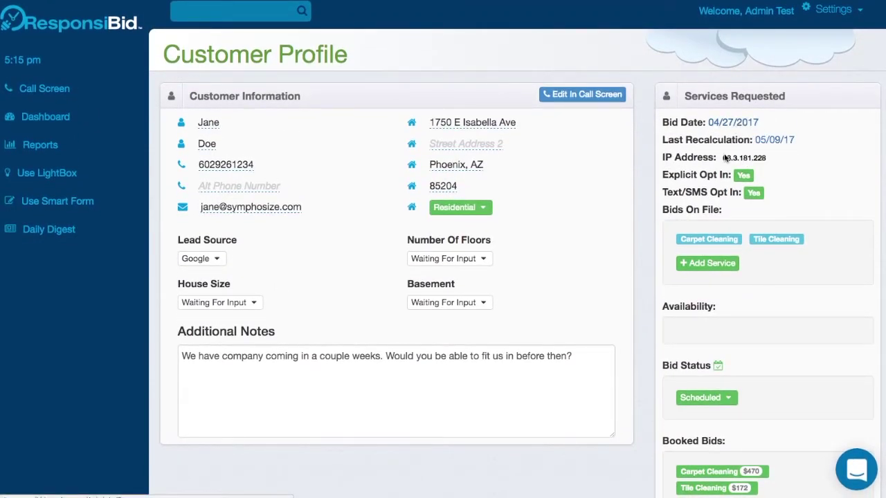
scroll(666, 349, down, 5)
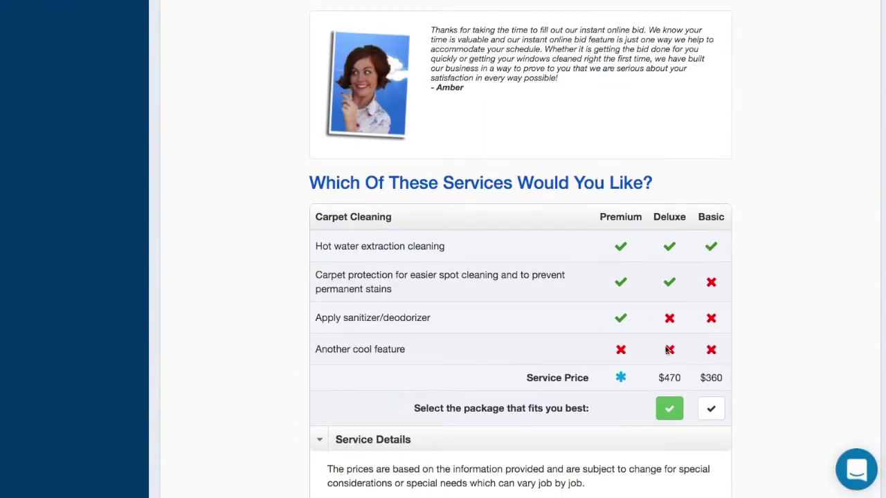
scroll(676, 360, up, 5)
click(672, 93)
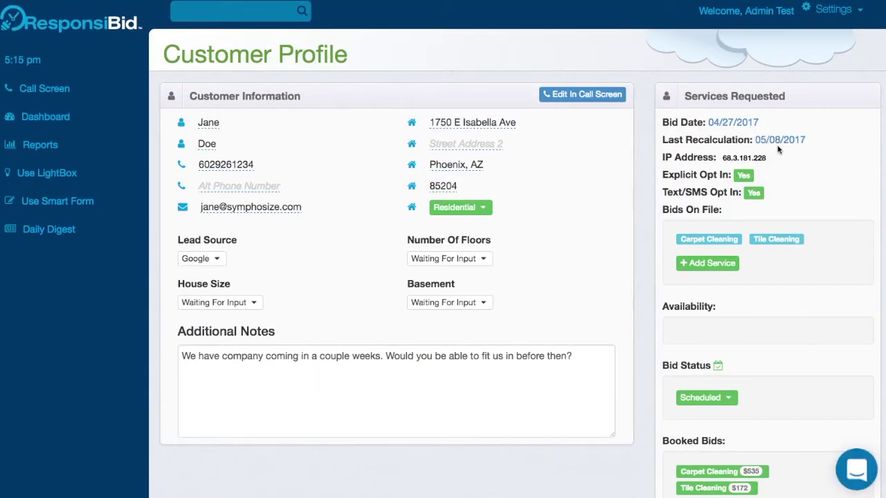
Open the last recalculated proposal, compare its carpet cleaning package prices, and return to the customer profile.
click(782, 141)
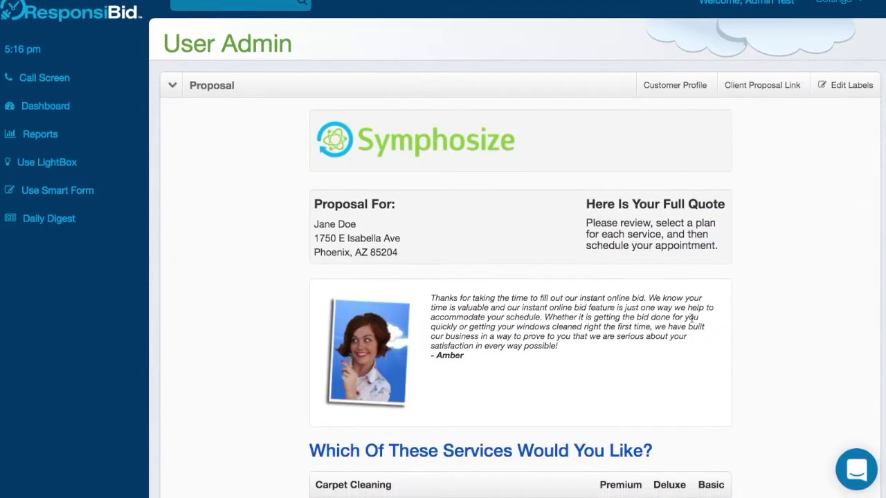
scroll(692, 319, down, 5)
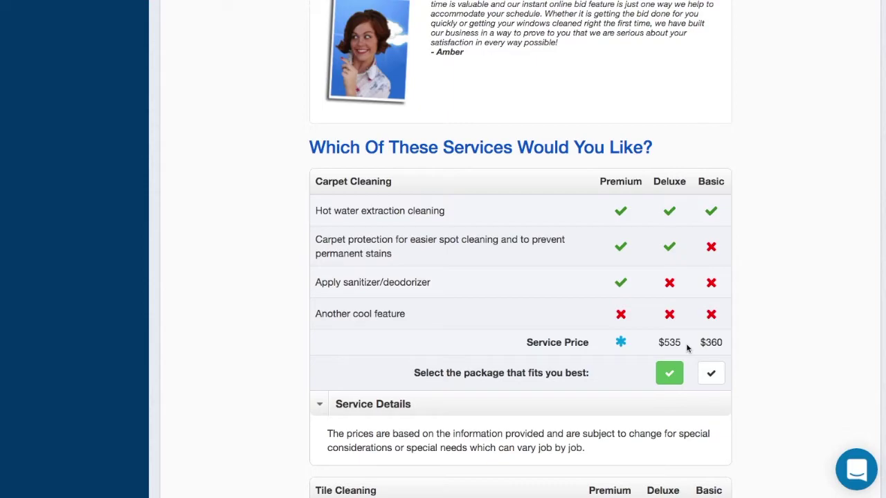
scroll(687, 348, up, 5)
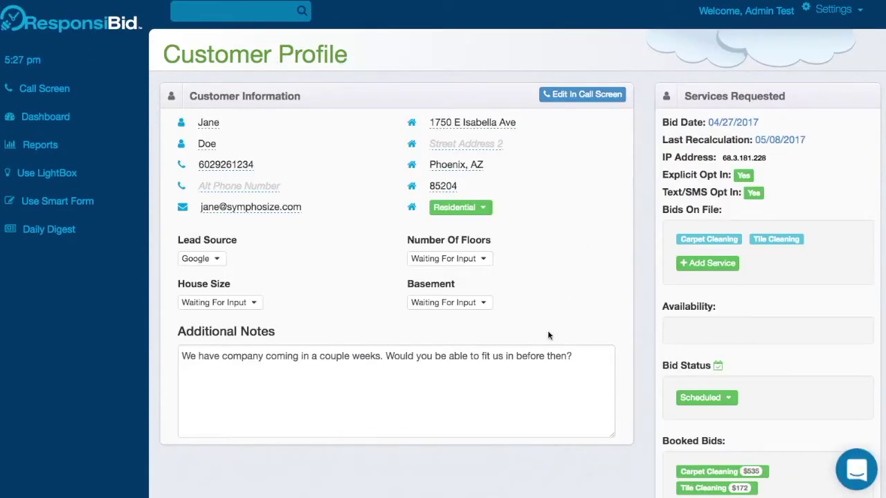
Expand the customer's follow-up status and review the sent and scheduled follow-ups.
scroll(547, 330, down, 5)
scroll(547, 330, down, 1)
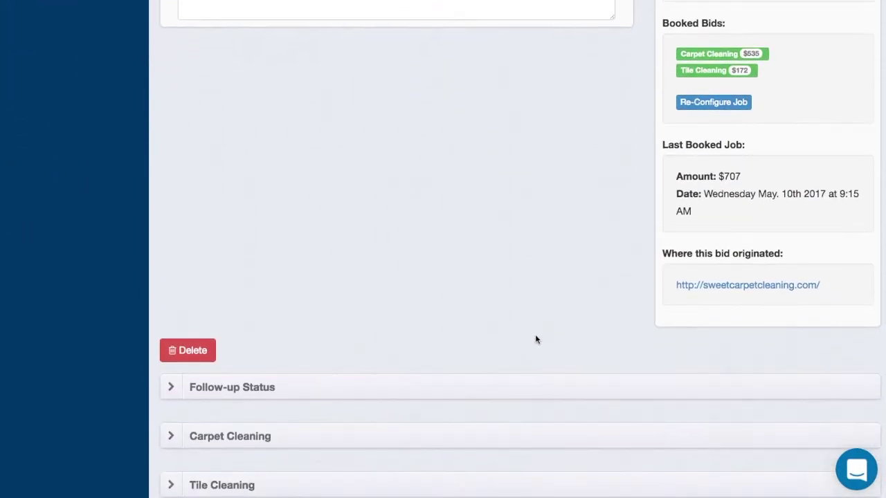
click(499, 382)
scroll(498, 382, down, 1)
scroll(498, 381, down, 1)
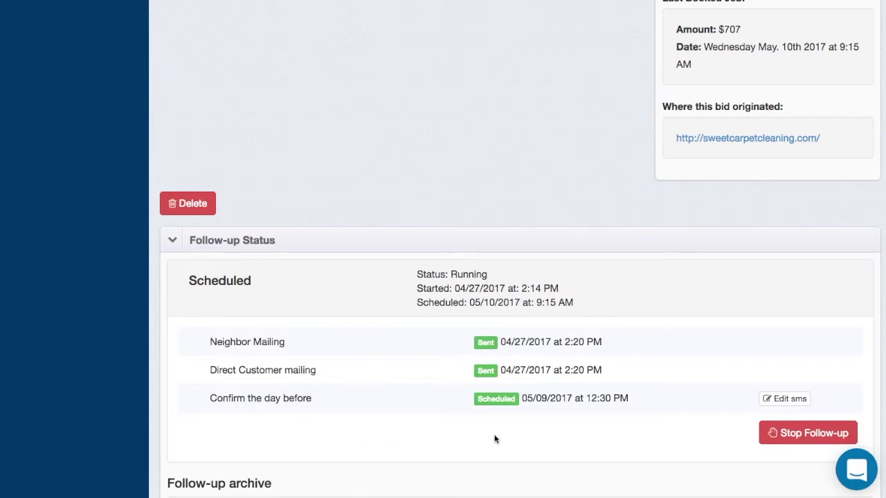
Edit the "Confirm the day before" text message, inserting "We will be sure to lock the gate." after the appointment confirmation sentence.
click(774, 402)
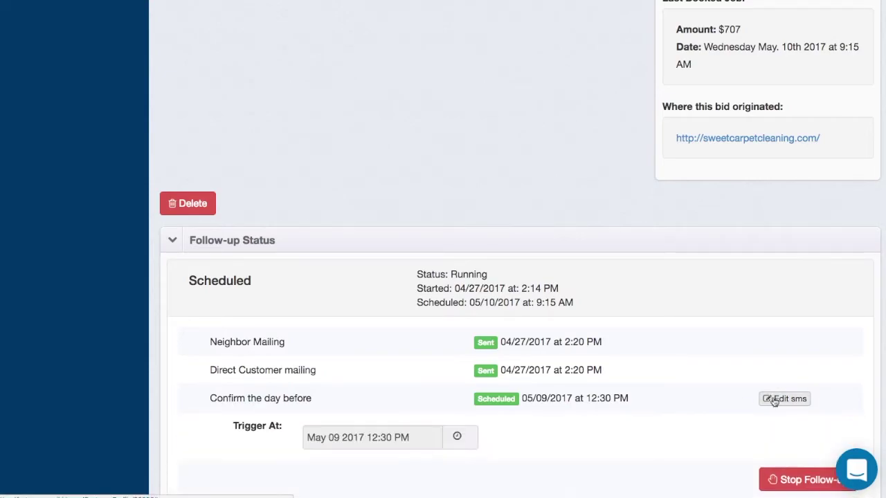
scroll(605, 398, down, 4)
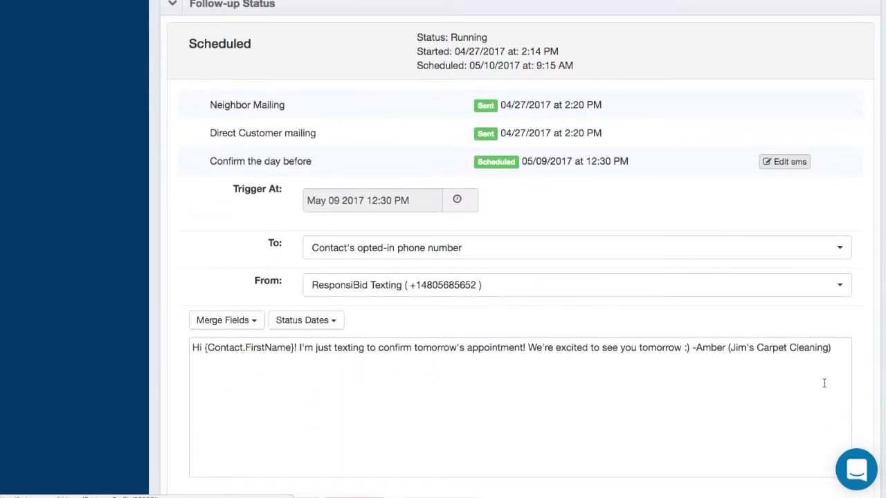
click(526, 347)
text(We will be sure to)
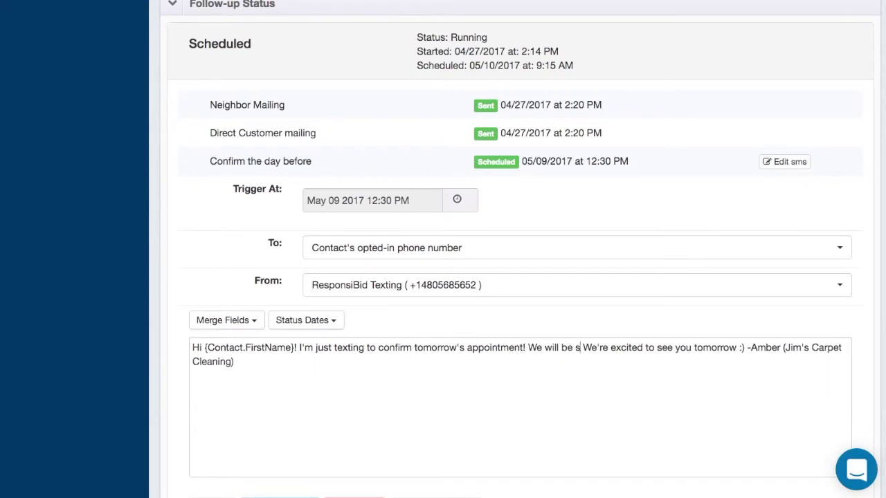
text( lock the gate.)
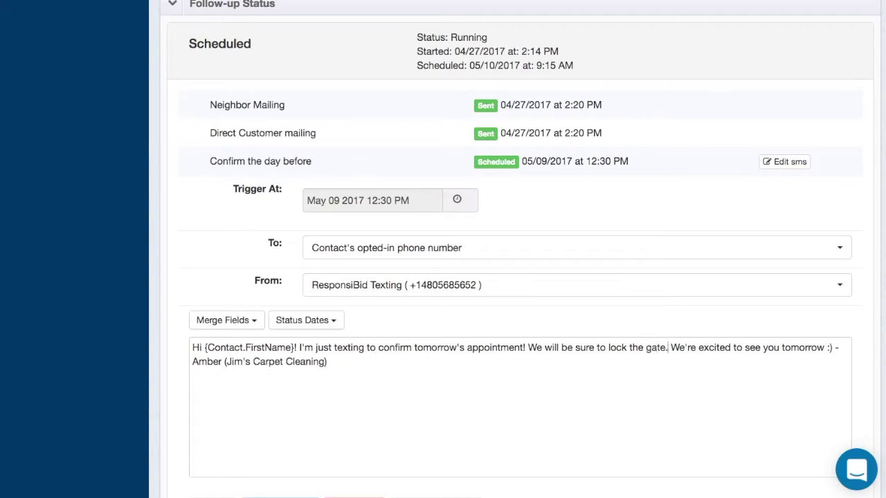
scroll(519, 276, down, 2)
click(270, 409)
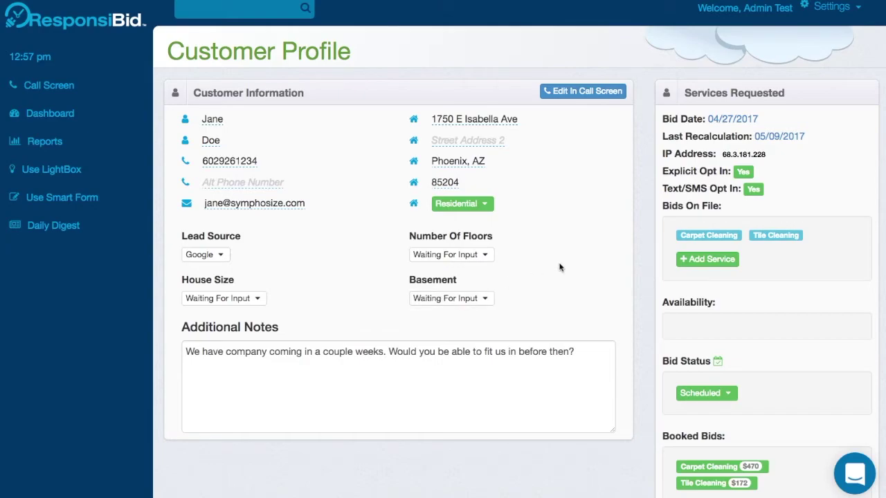
scroll(559, 266, down, 2)
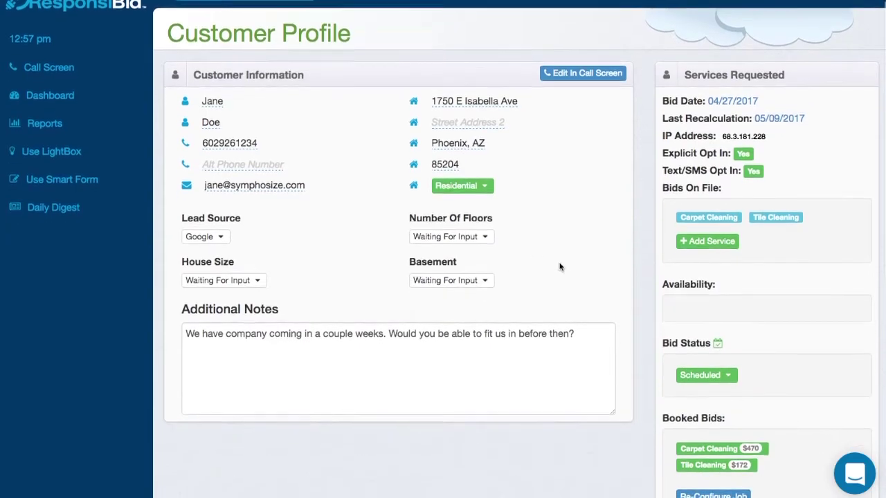
scroll(559, 266, up, 1)
scroll(559, 267, up, 1)
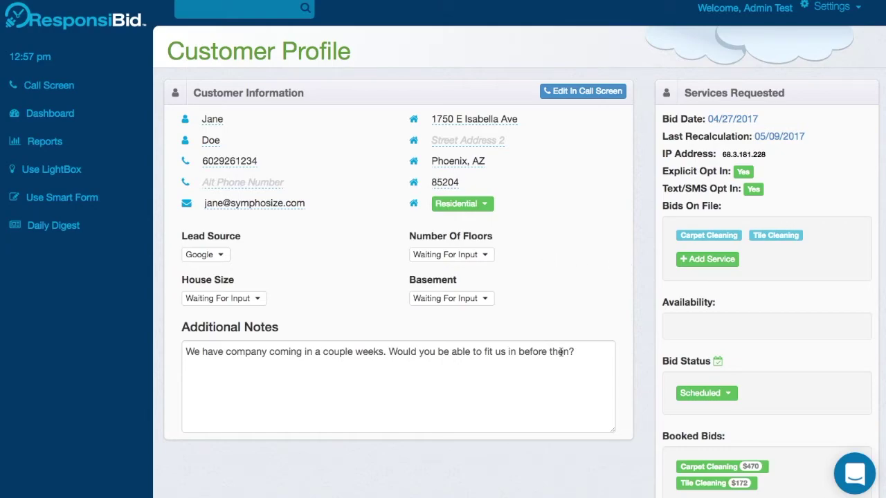
Reselect Scheduled as the customer's bid status and start rescheduling the appointment in CrewCal.
mouse_move(718, 362)
scroll(612, 416, down, 1)
scroll(612, 418, down, 1)
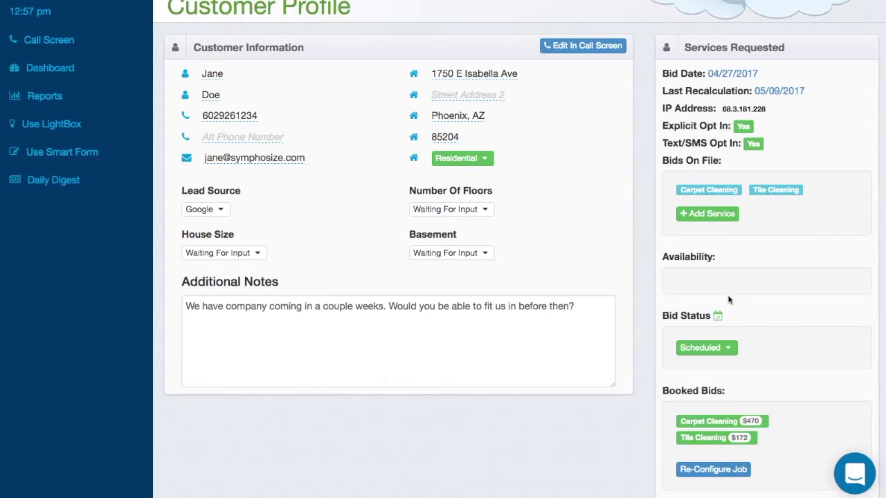
click(720, 351)
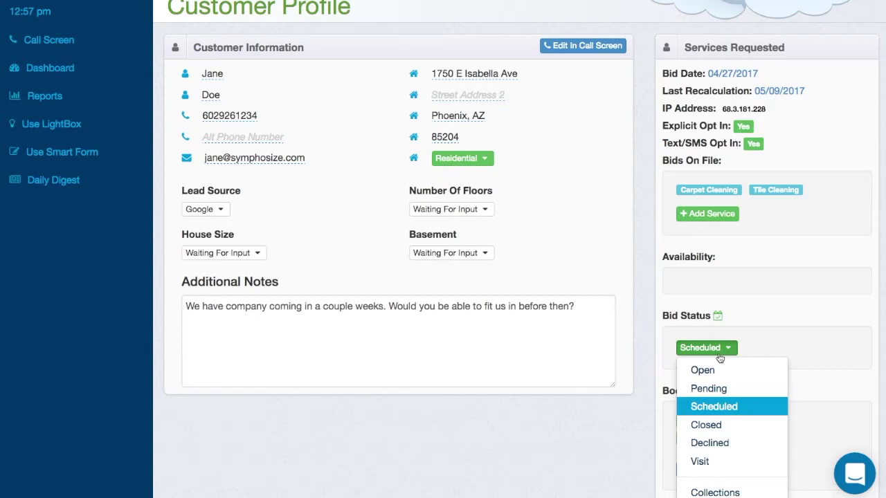
click(717, 407)
scroll(720, 409, down, 5)
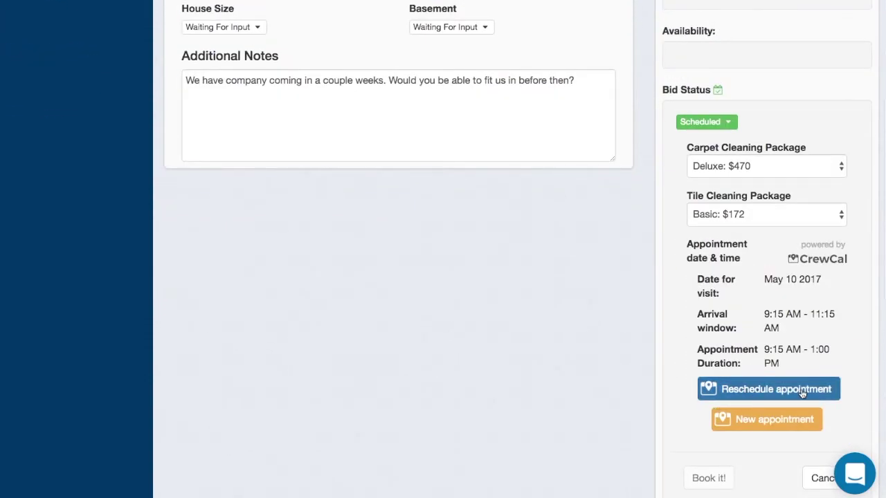
click(802, 391)
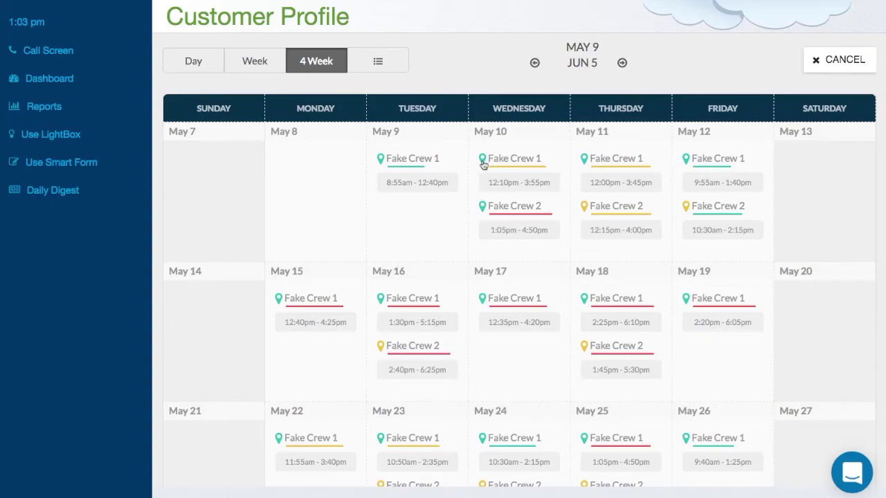
Examine the crew openings and their drive distances across the four-week scheduling calendar.
mouse_move(485, 165)
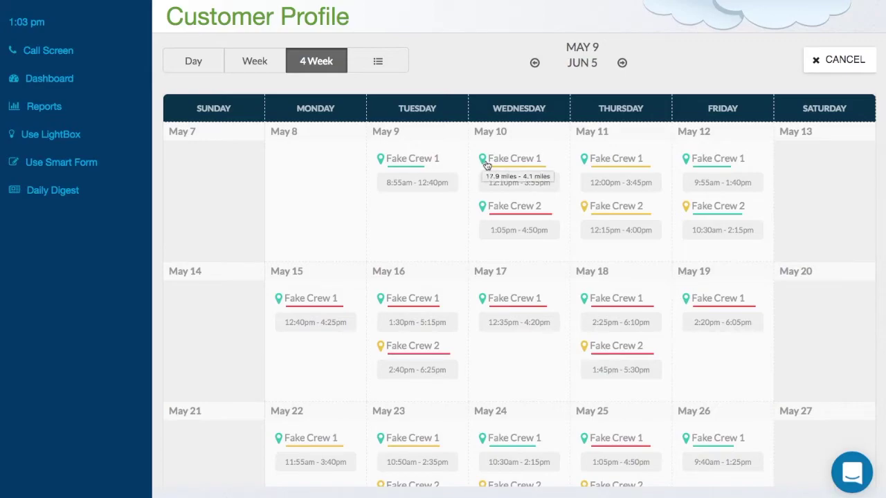
mouse_move(383, 159)
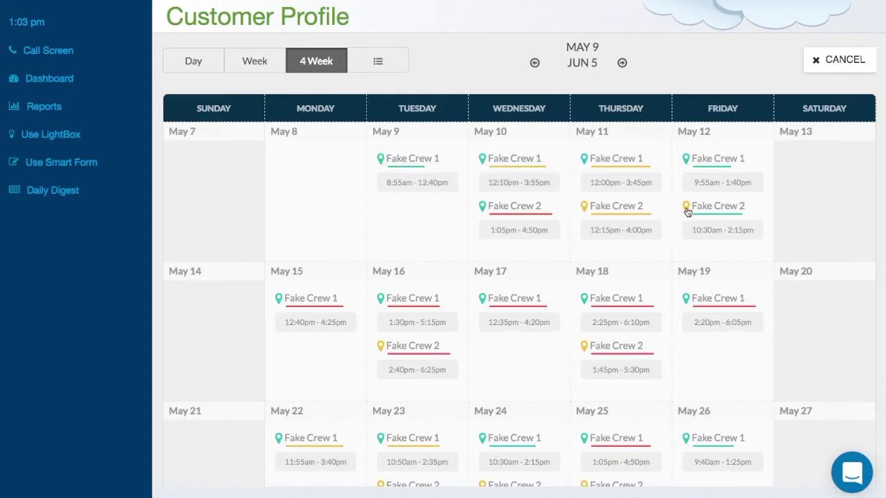
mouse_move(688, 212)
scroll(518, 365, down, 2)
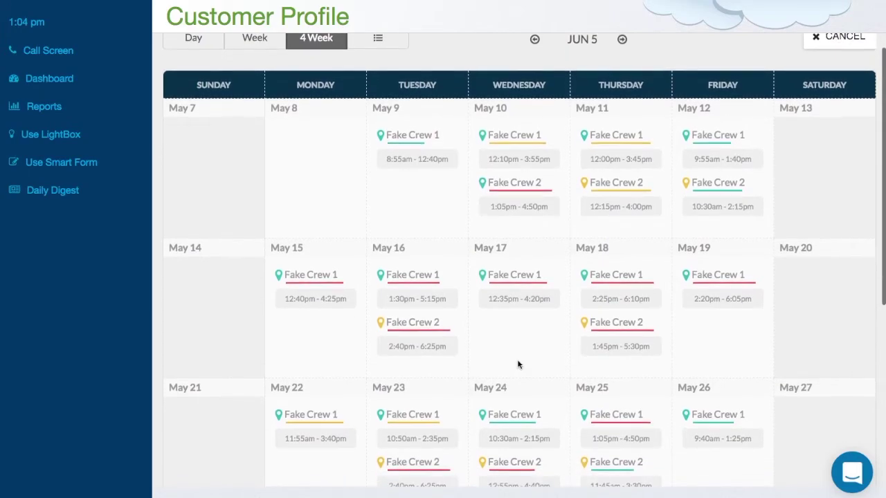
scroll(518, 365, down, 5)
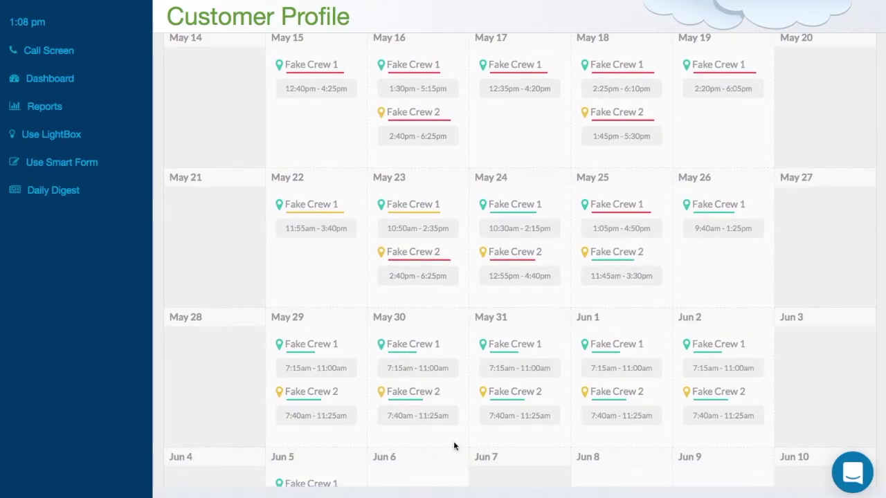
scroll(454, 445, up, 4)
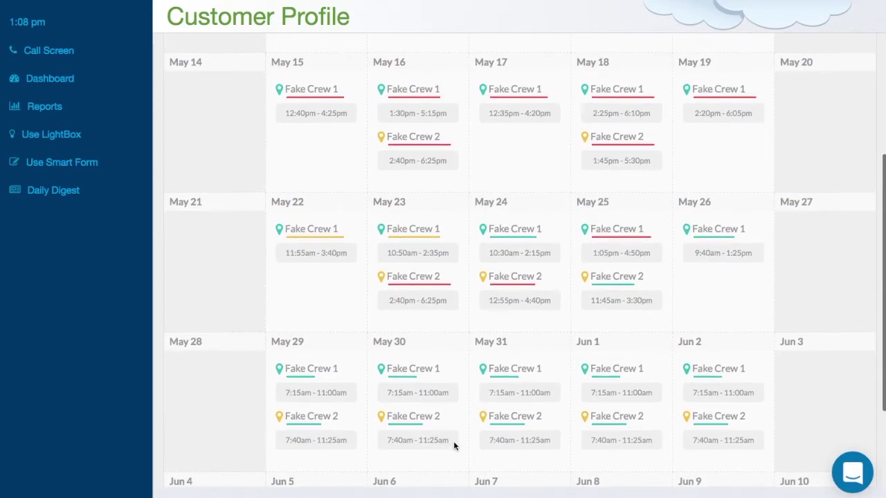
scroll(454, 441, up, 4)
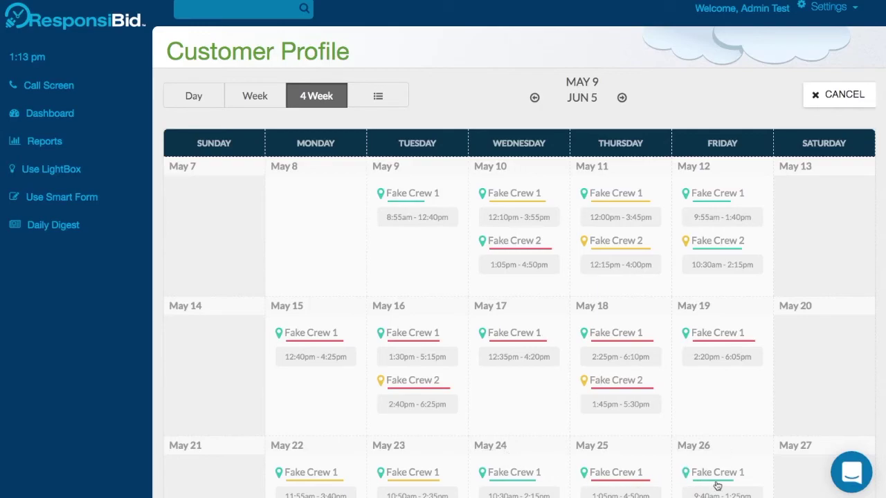
scroll(717, 486, down, 5)
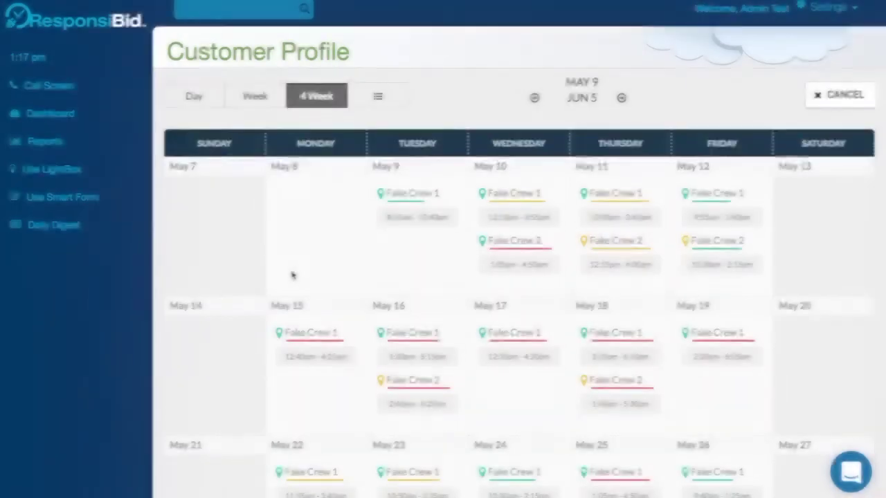
Choose Fake Crew 1's opening on Friday May 12 and move the appointment to Fake Crew 2's 10:30am - 2:15pm slot.
click(702, 196)
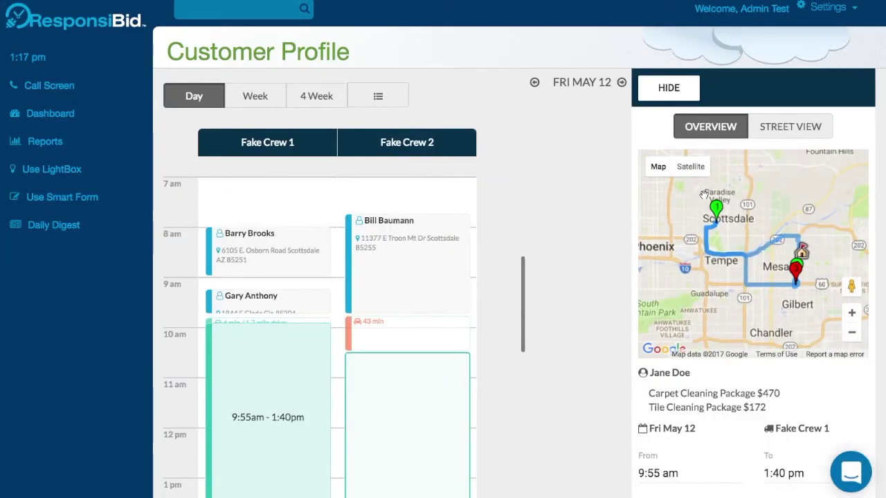
scroll(371, 347, down, 3)
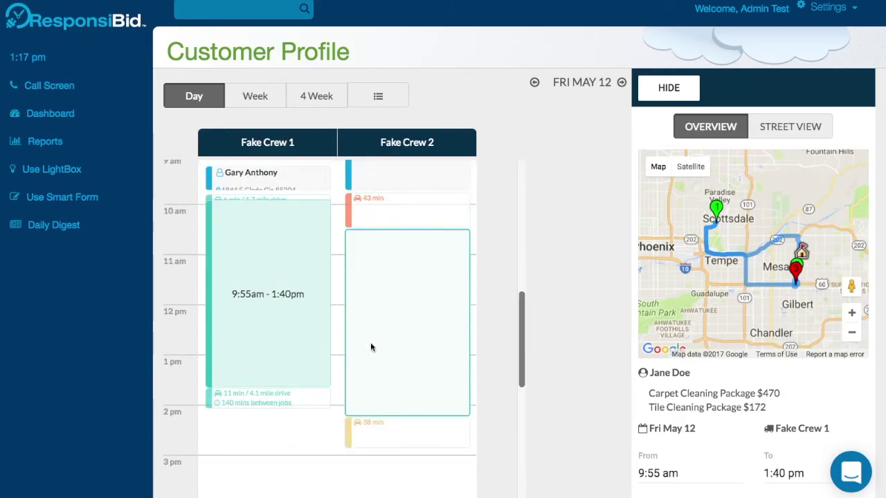
drag(260, 202, 396, 357)
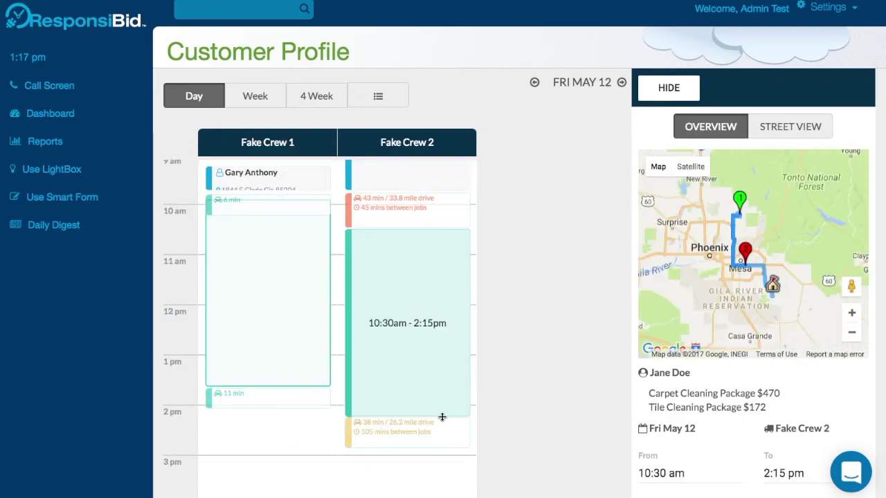
Shorten and shift the Fake Crew 2 appointment to 11:00am - 1:40pm, and show the job address in Street View.
drag(442, 417, 439, 363)
drag(416, 257, 415, 283)
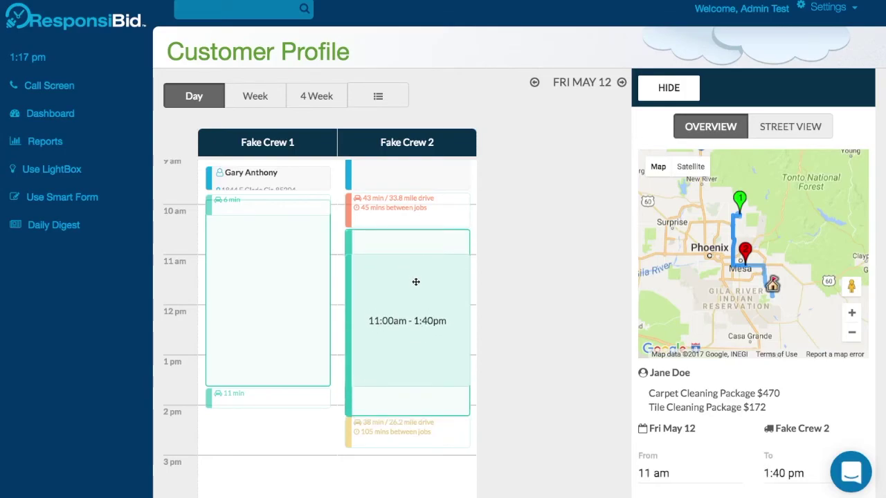
click(772, 131)
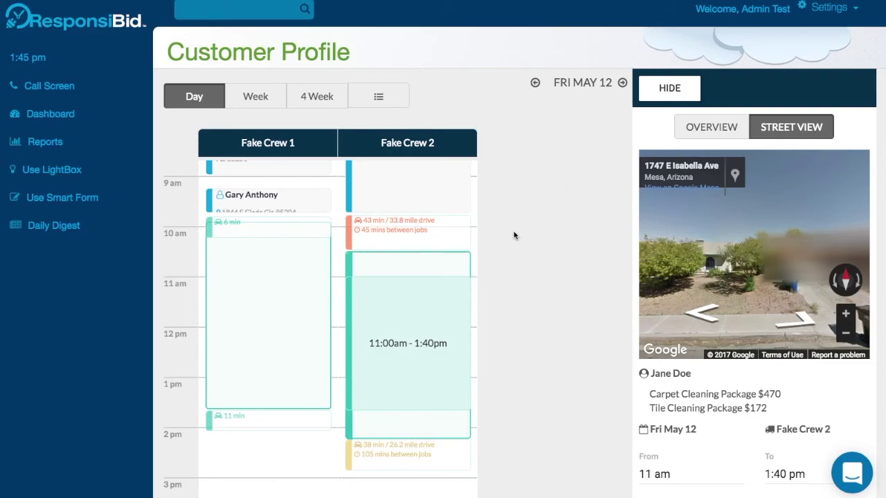
Open the dashboard and review its statistics by close rate, ticket price, service and lead source.
click(56, 118)
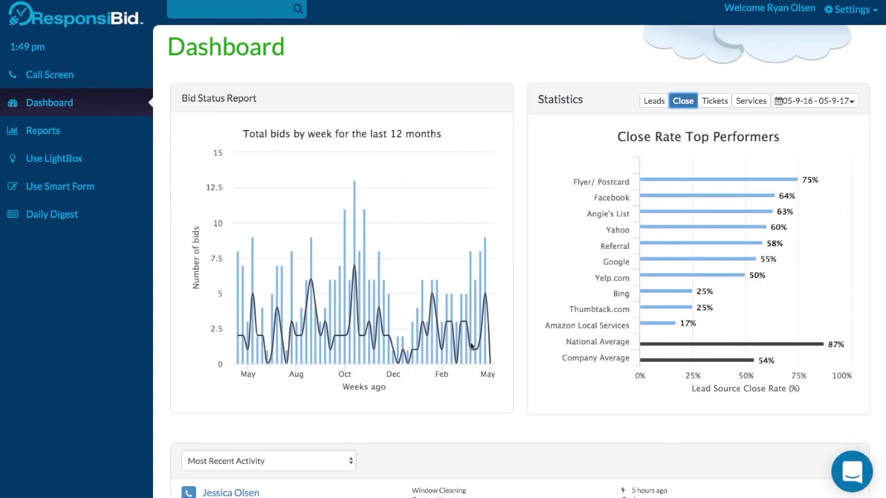
mouse_move(689, 182)
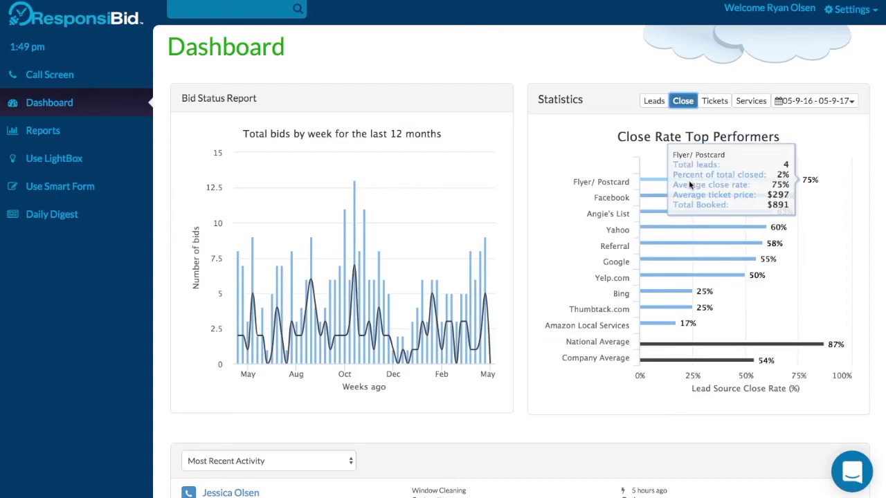
mouse_move(683, 213)
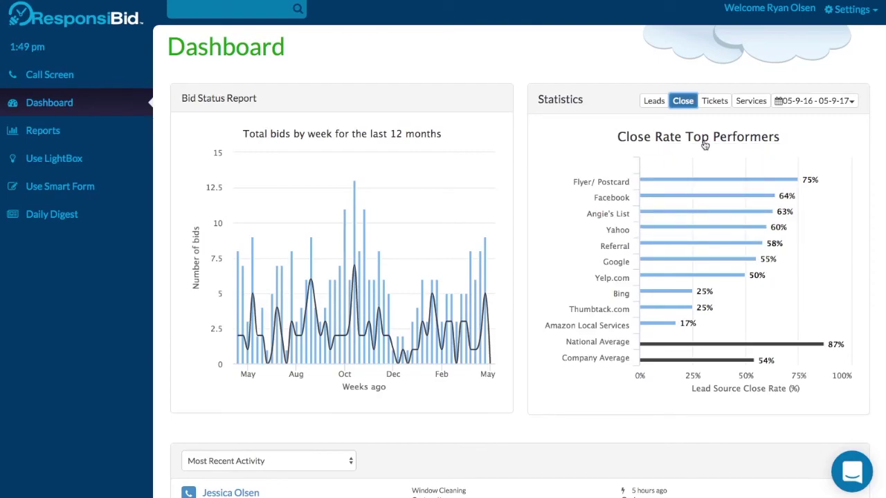
click(716, 111)
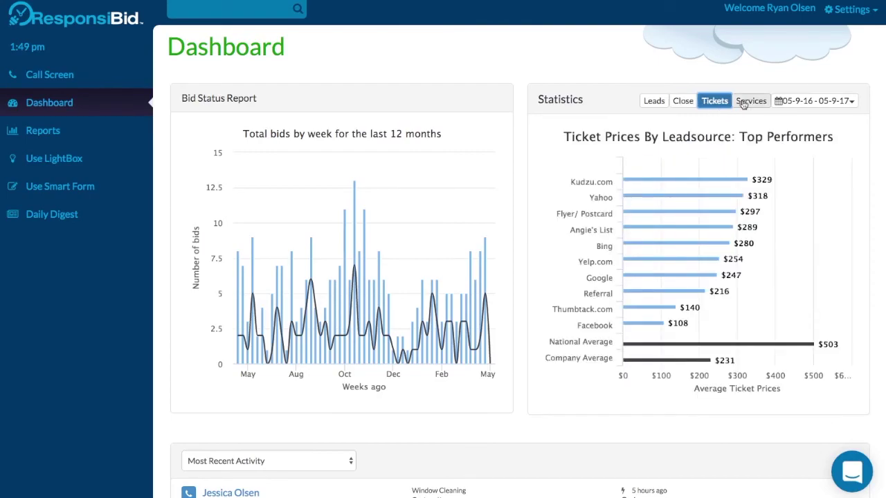
click(748, 104)
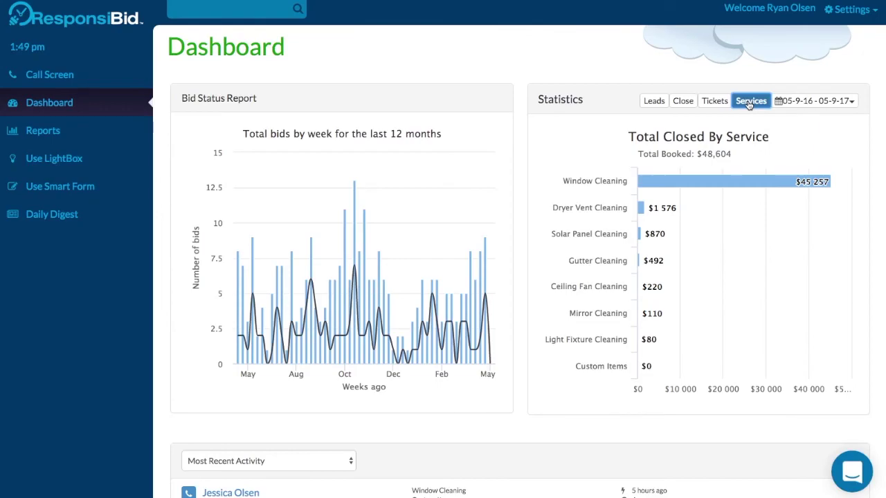
click(654, 102)
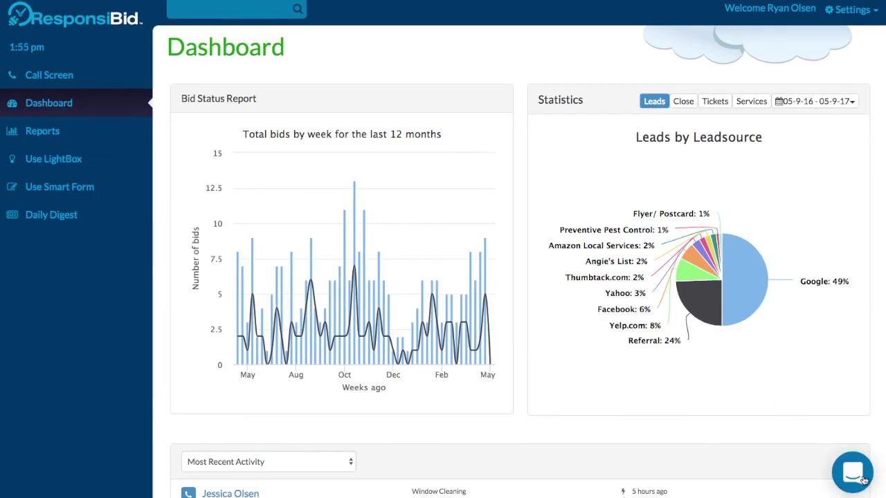
View and close the support conversations, and examine the ResponsiBid help page's support options and contact form.
click(863, 479)
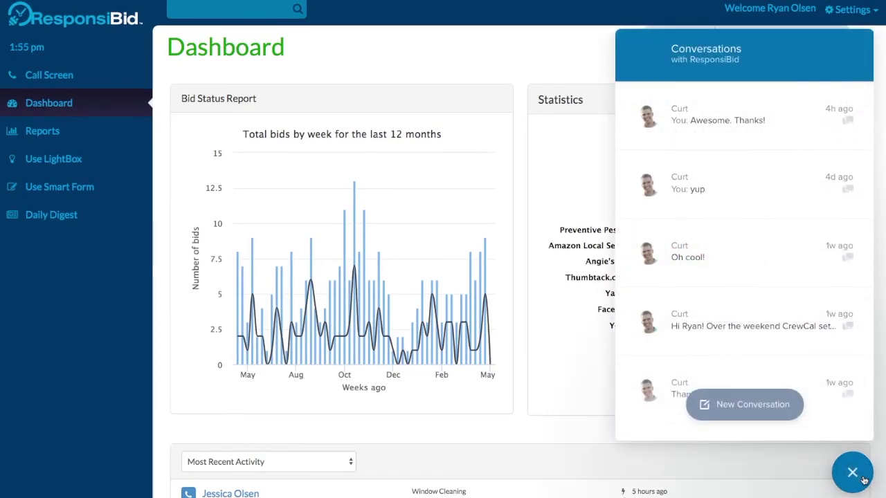
click(862, 479)
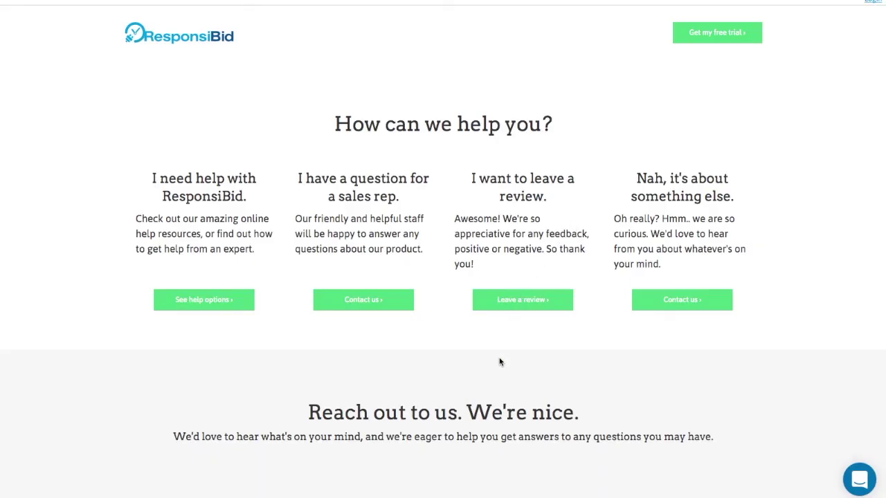
scroll(499, 360, down, 1)
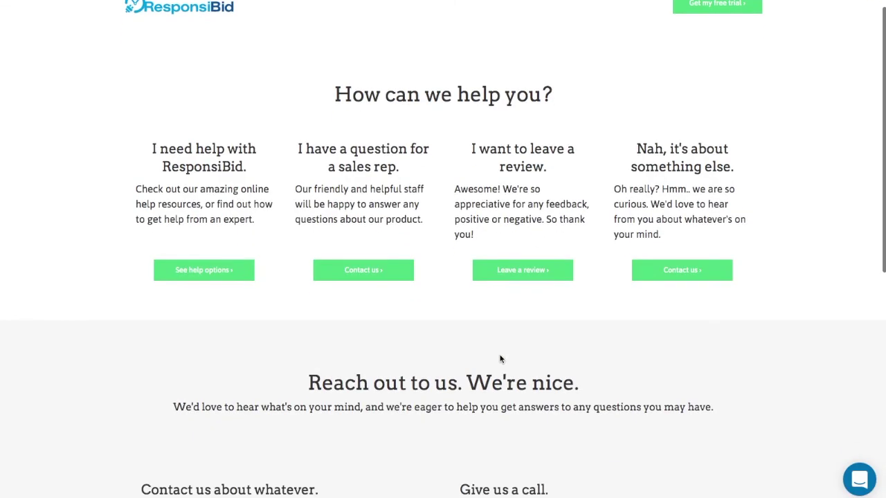
scroll(500, 358, down, 3)
scroll(501, 358, down, 1)
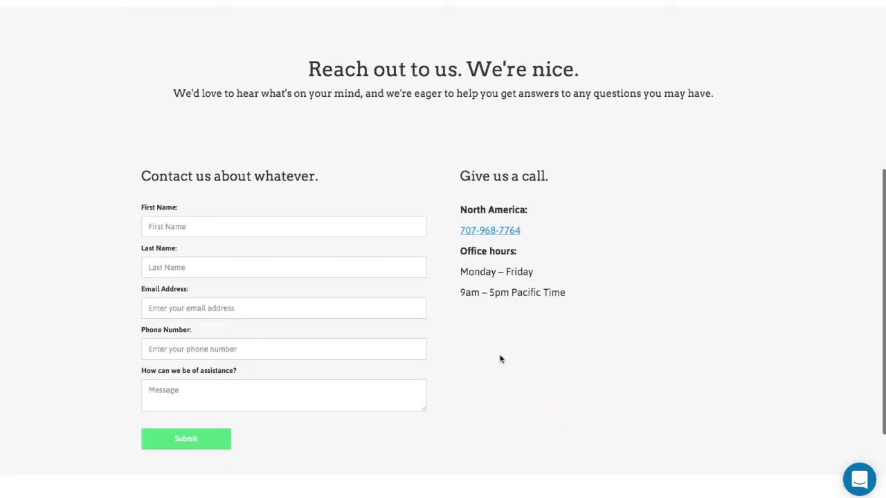